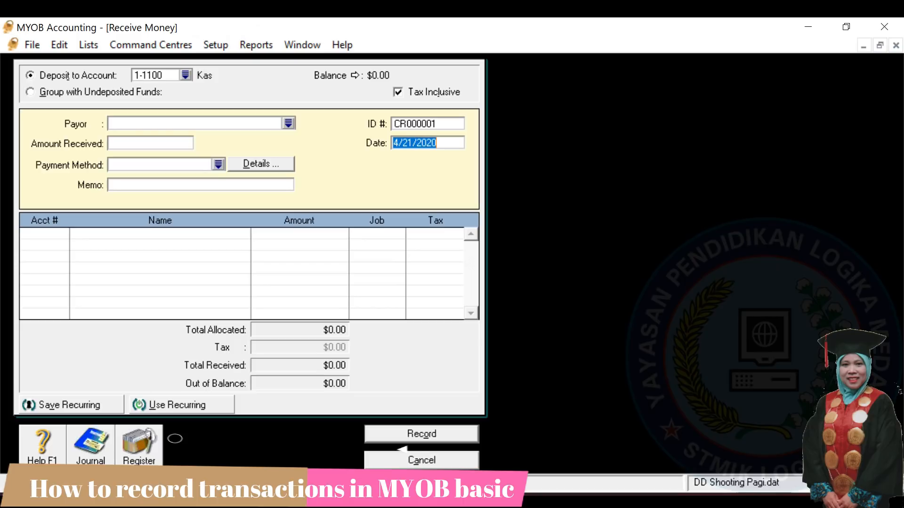
- Enter "Setoran modal awal" as the memo of the cash receipt deposited to the Kas account
click(111, 184)
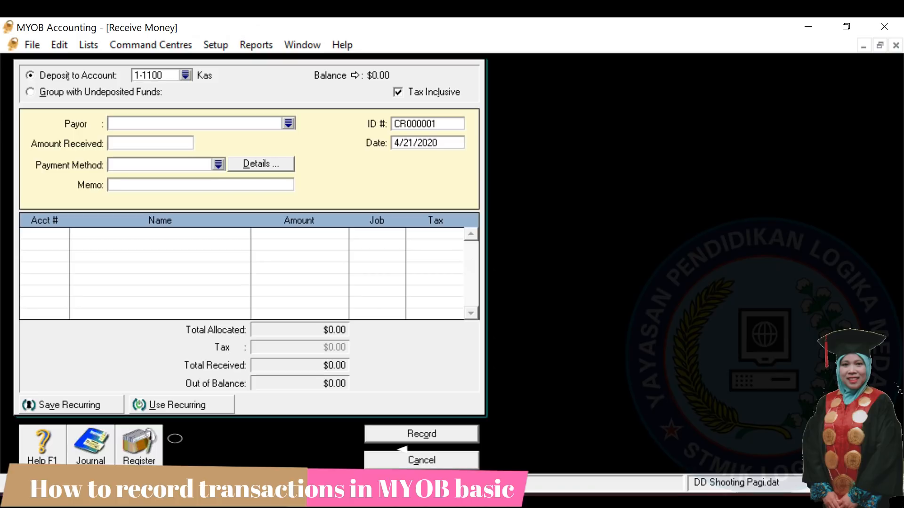
text(Setoan)
key(BackSpace)
key(BackSpace)
key(BackSpace)
text(ran moda)
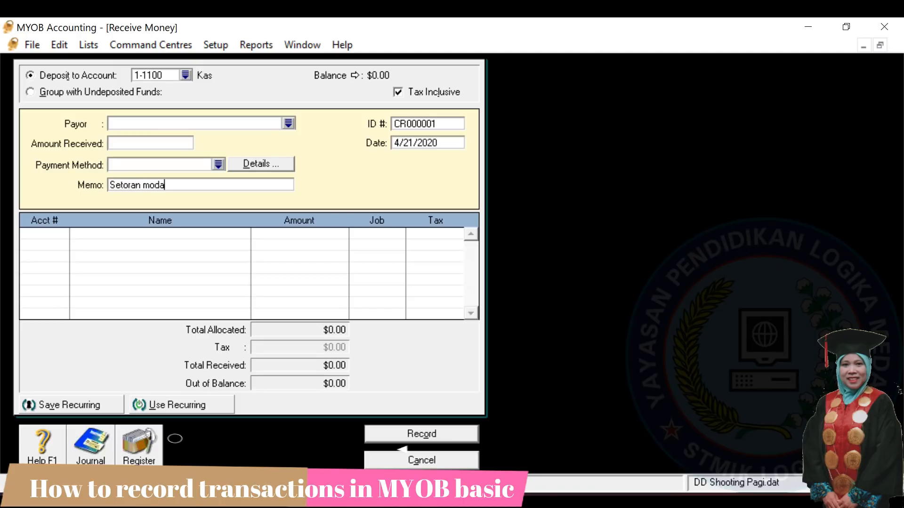
text(l awal)
key(Tab)
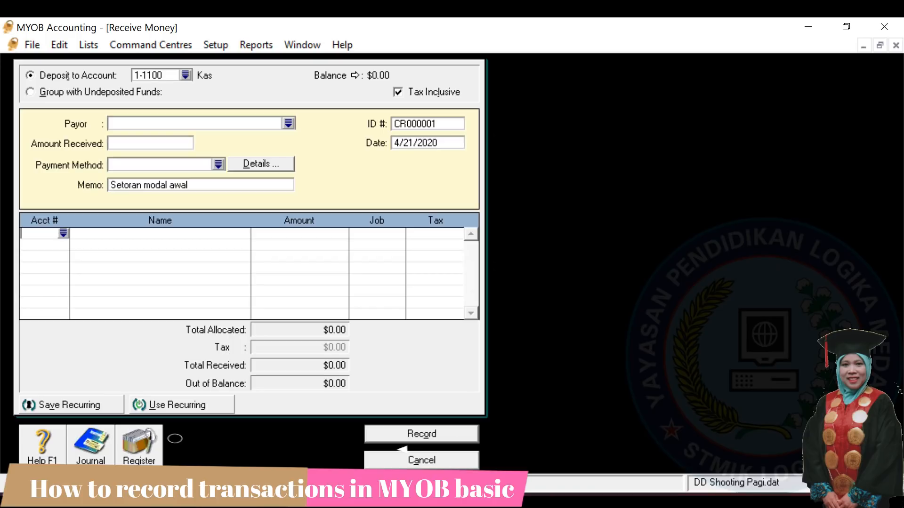
- Allocate 20,000,000 of the receipt to account 3-1000 Modal and record the transaction
key(Tab)
key(Return)
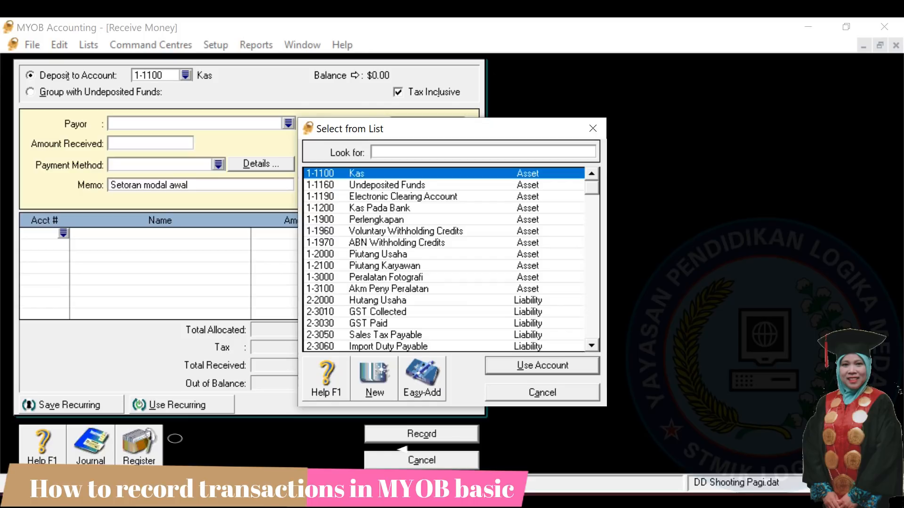
scroll(445, 259, down, 3)
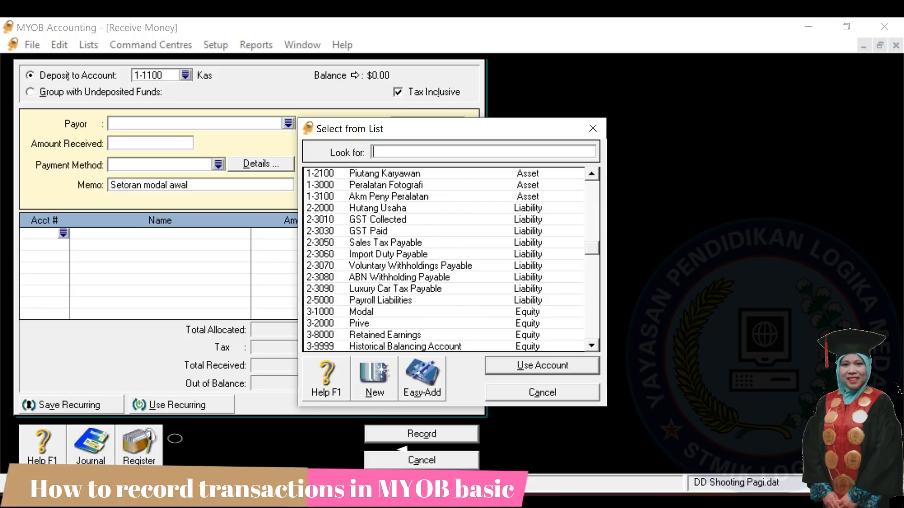
text(3-1000)
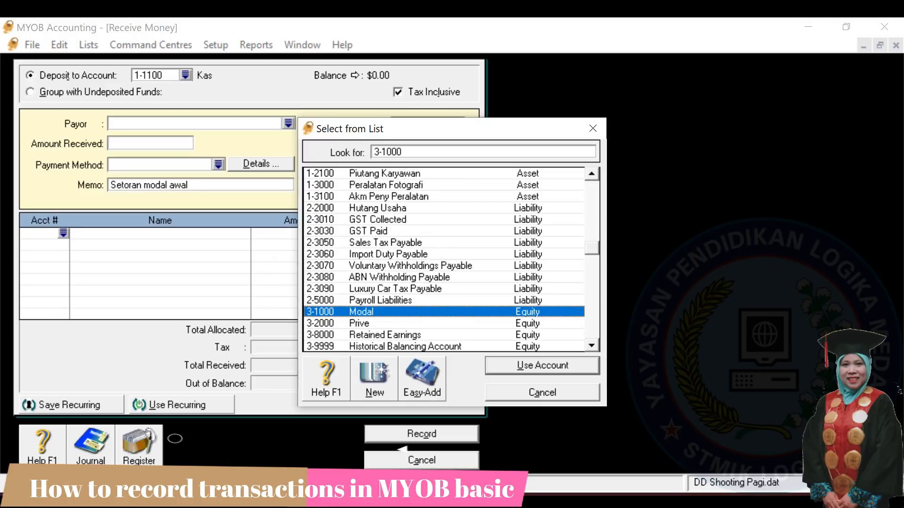
key(Return)
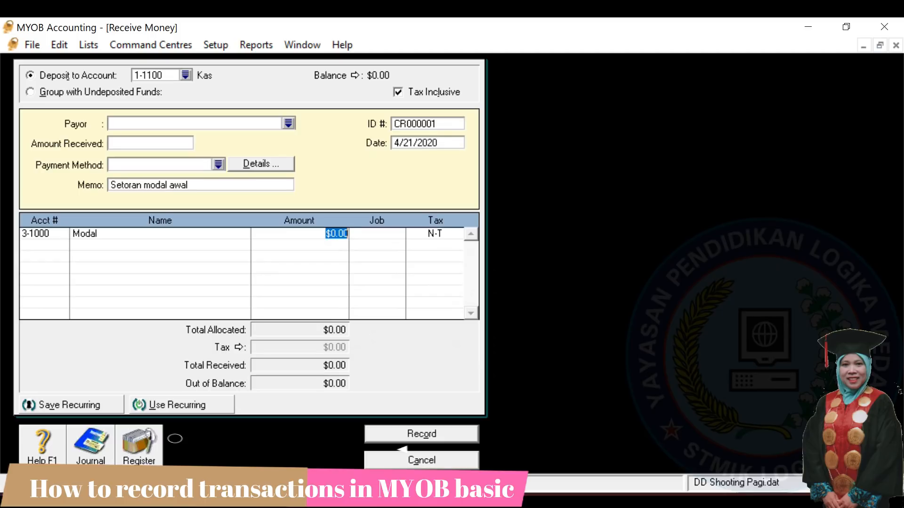
text(20000000)
key(Tab)
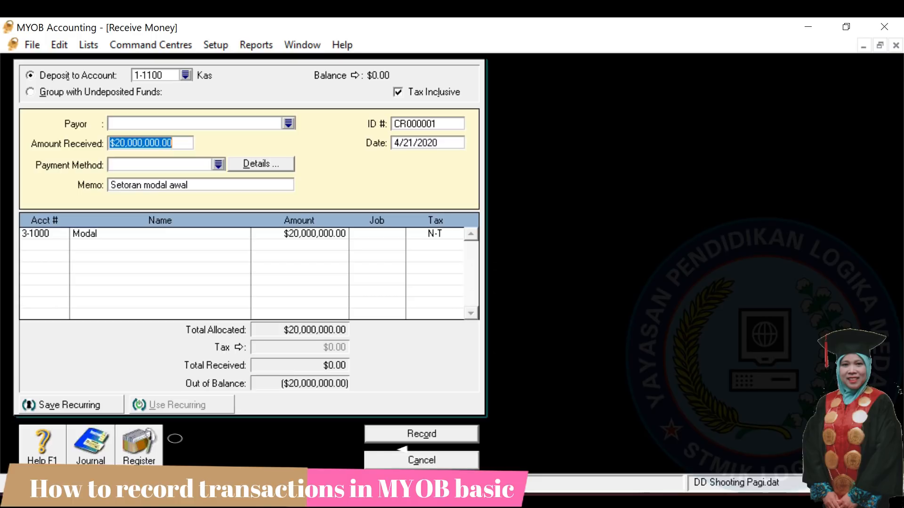
click(399, 446)
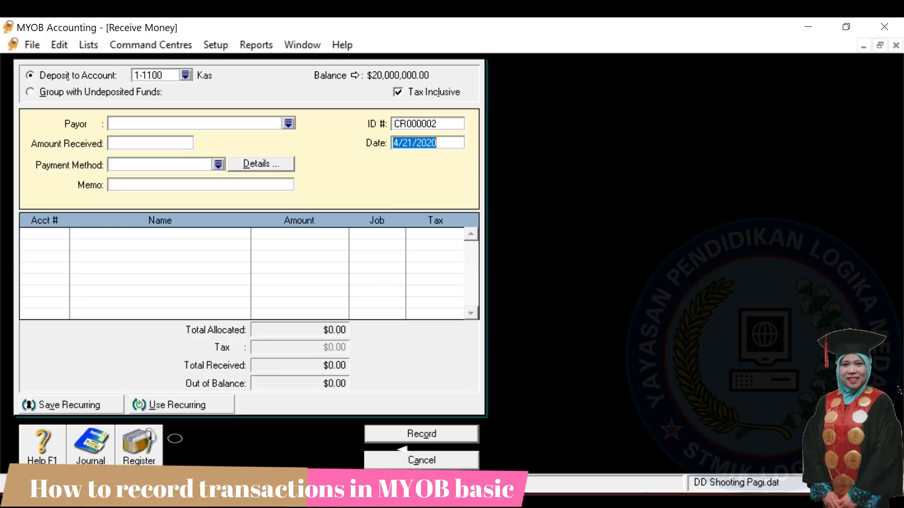
- Set the new receipt's deposit account to 1-1200 Kas Pada Bank and its memo to "Setoran modal awal 2"
click(186, 75)
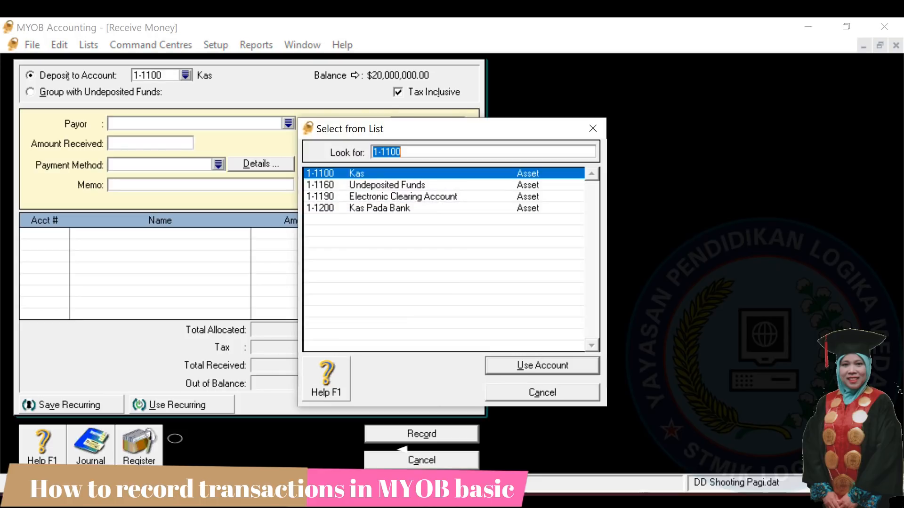
double_click(380, 208)
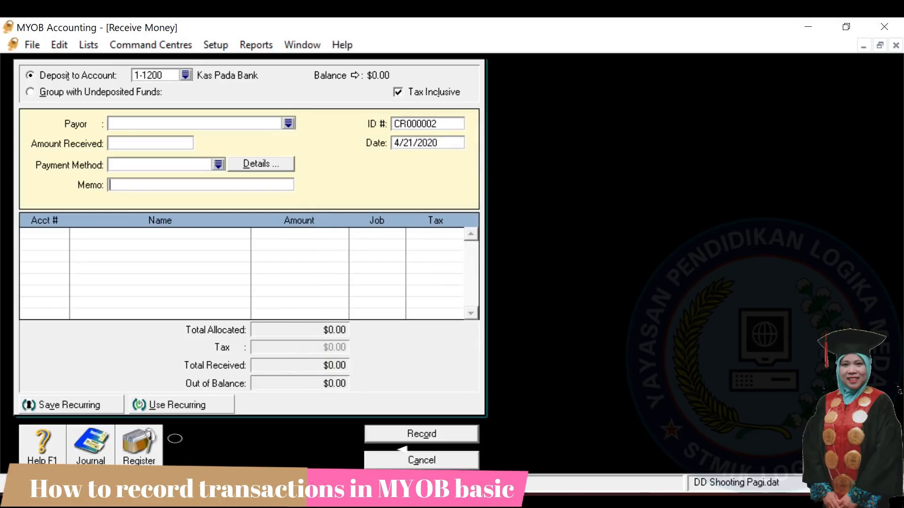
text(Setoran modal awal 2)
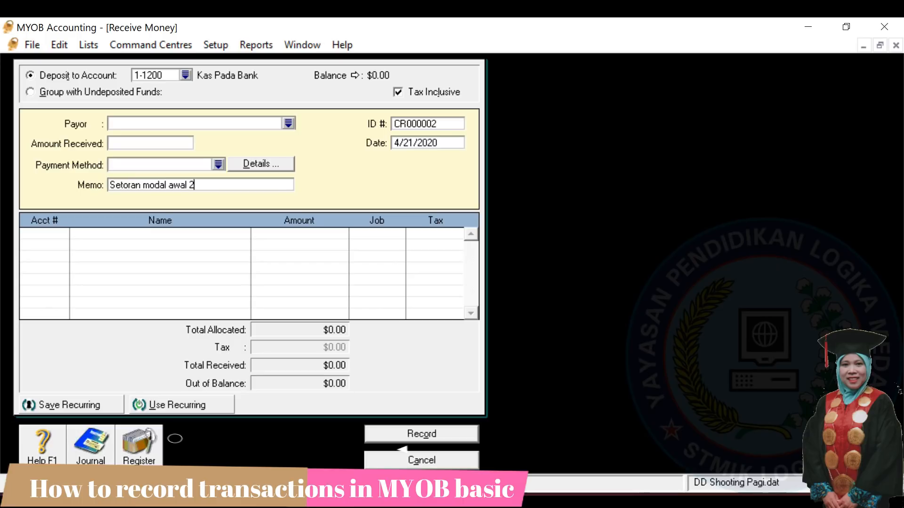
key(Tab)
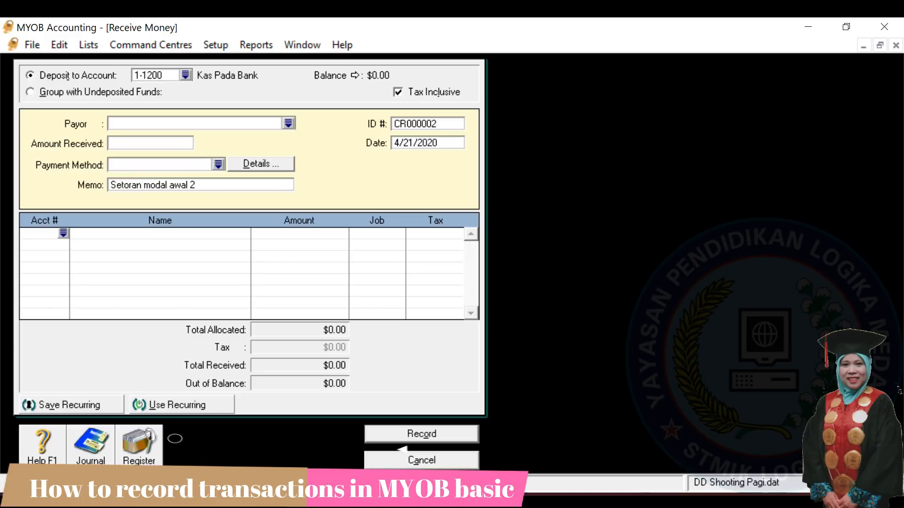
- Allocate 10,000,000 of the bank receipt to account 3-1000 Modal, then record it and leave the Receive Money form
key(Tab)
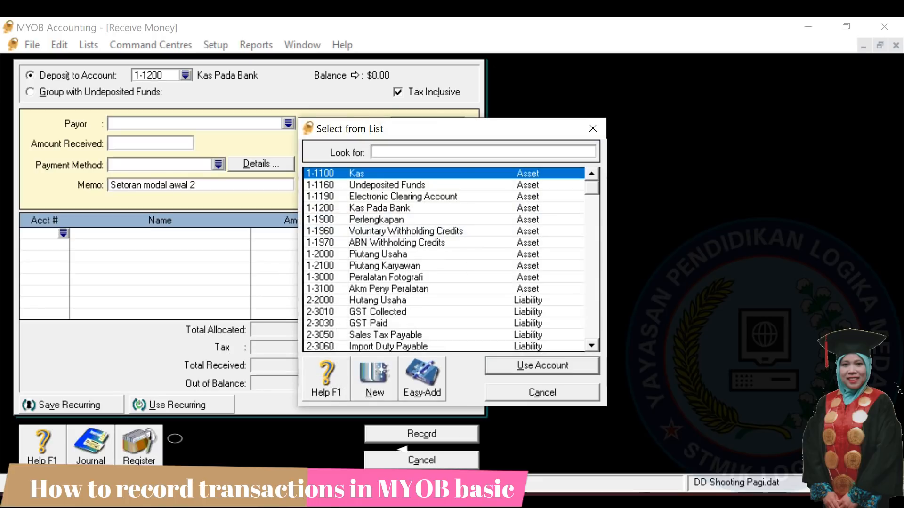
scroll(401, 448, down, 3)
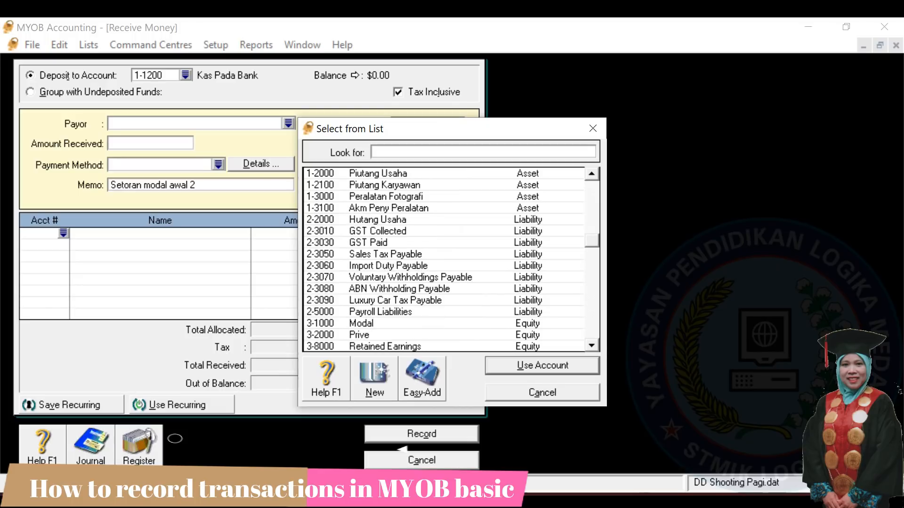
text(3-1000)
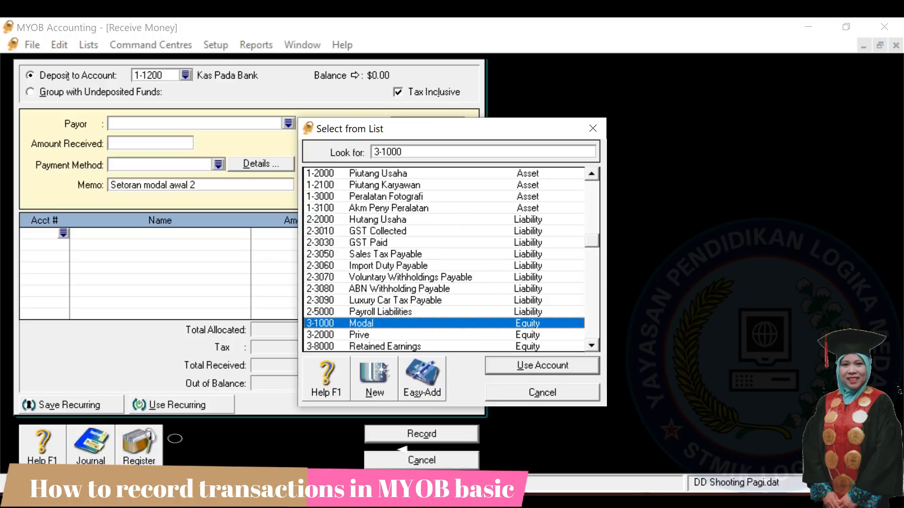
key(Return)
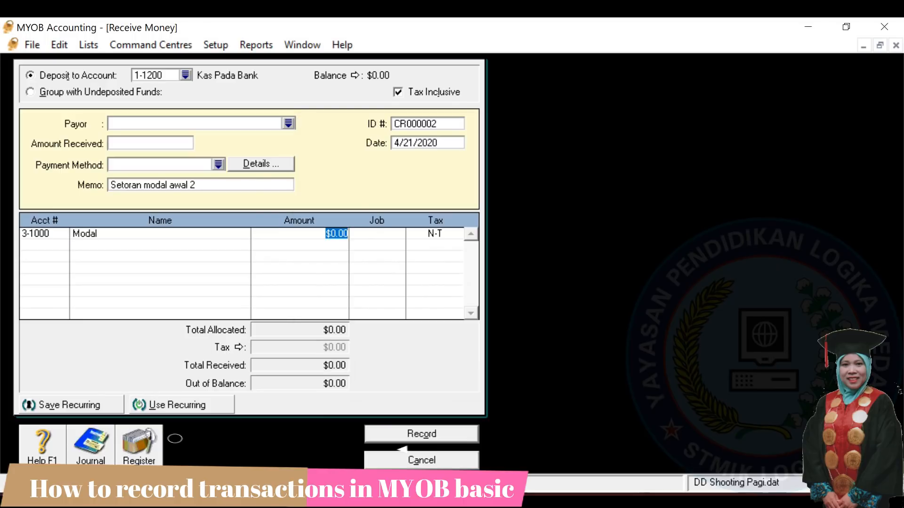
text(10000000)
key(Return)
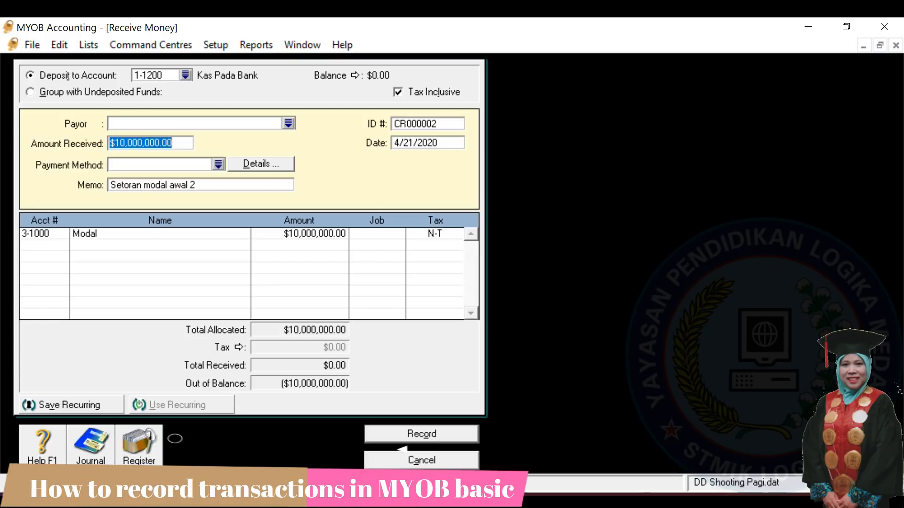
click(400, 442)
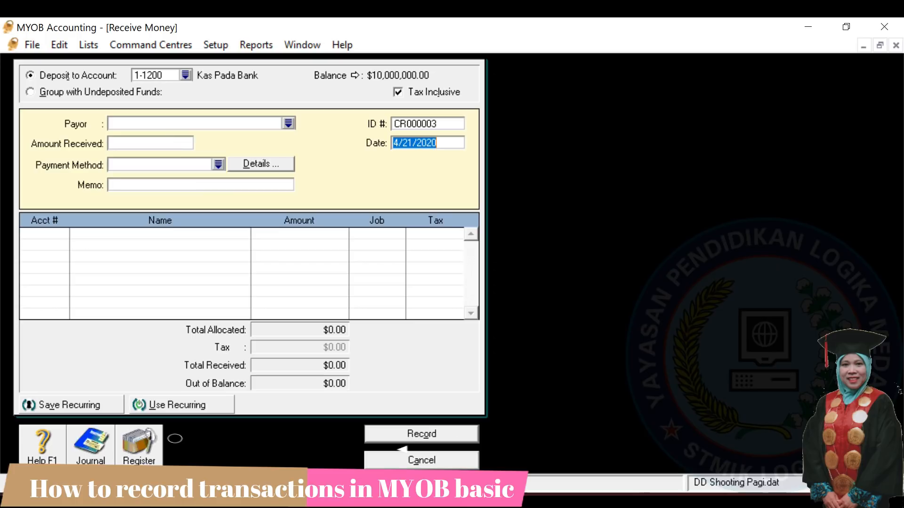
click(402, 452)
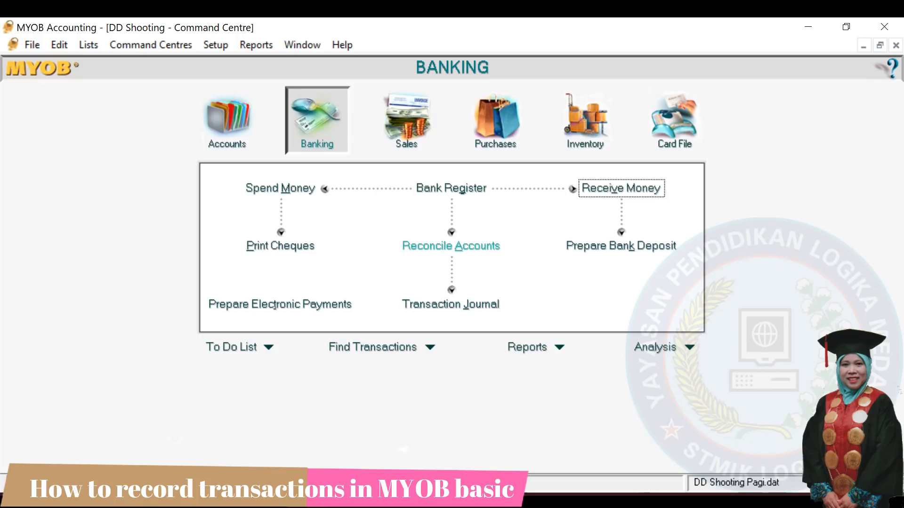
- Start a new purchase bill for the supplier PT. ADK
click(495, 120)
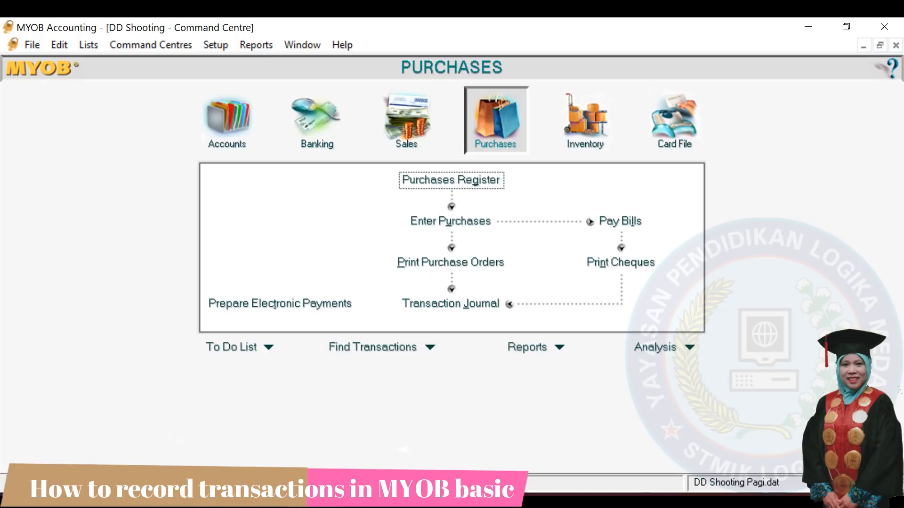
click(451, 222)
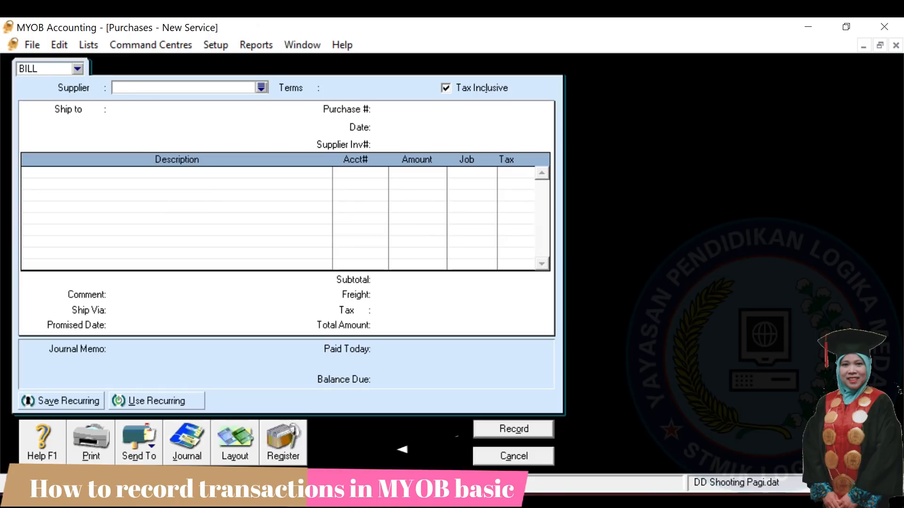
key(Tab)
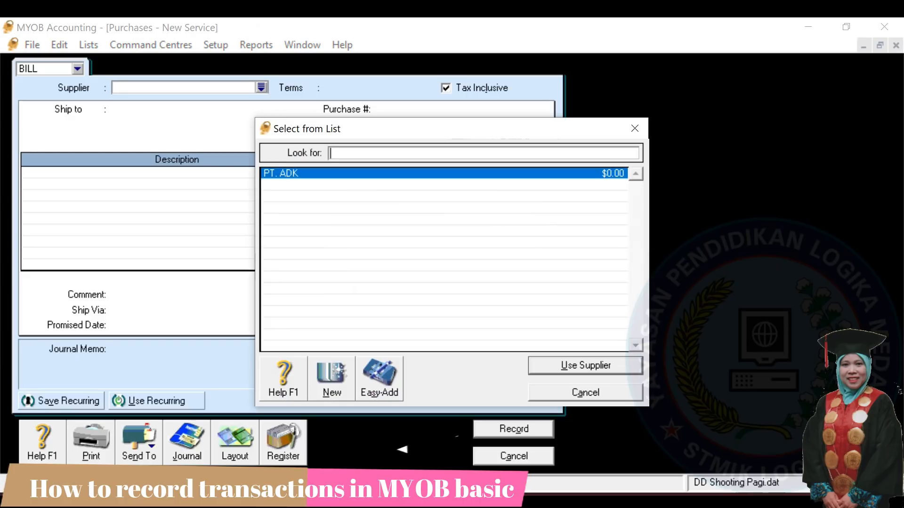
key(Return)
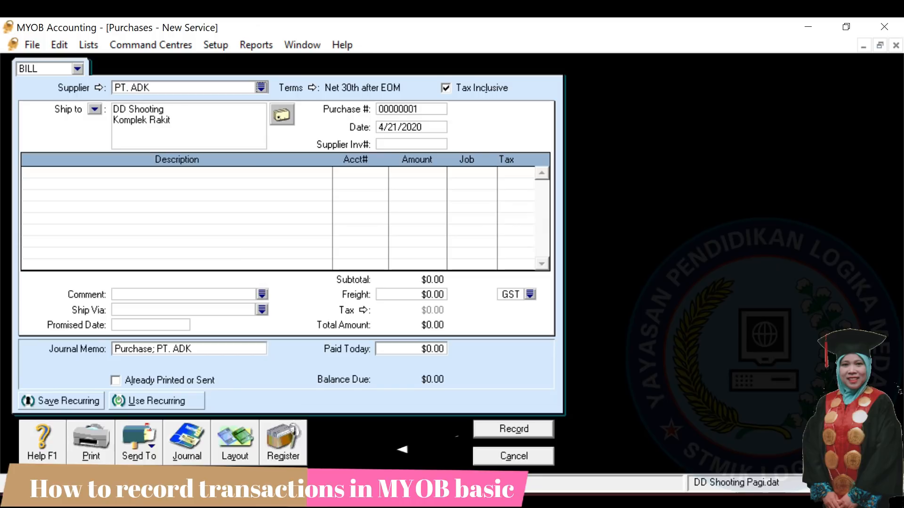
- Add a bill line described as "Peralatan foto" and allocate it to account 1-3000 Peralatan Fotografi, accepting the account warning
click(177, 173)
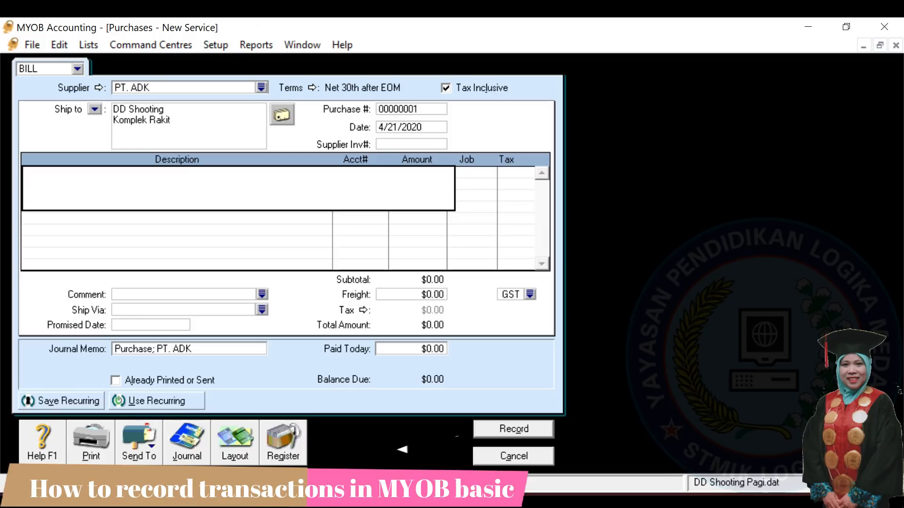
text(Peralatan foto)
key(Tab)
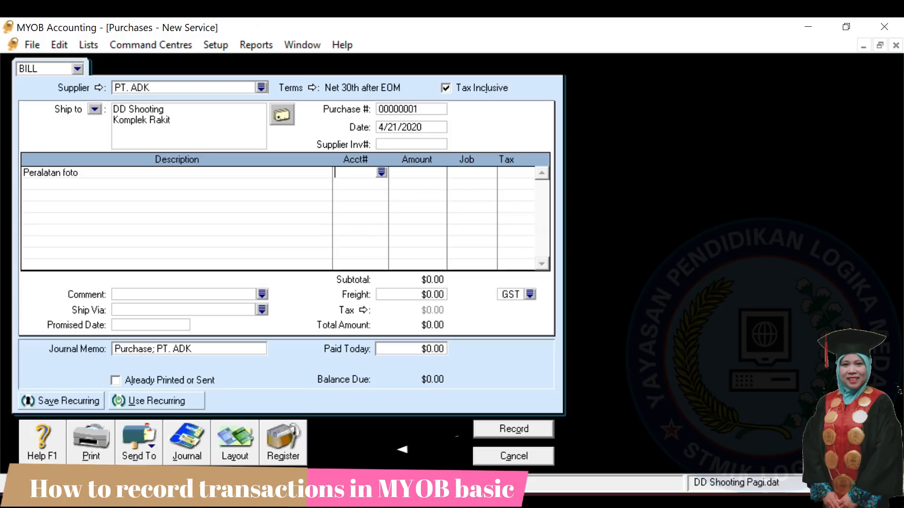
text(6-)
key(Tab)
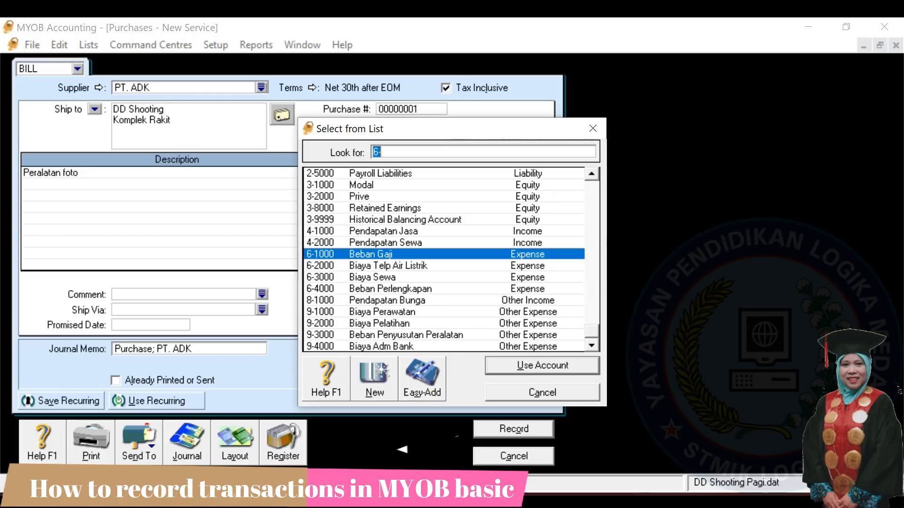
click(592, 175)
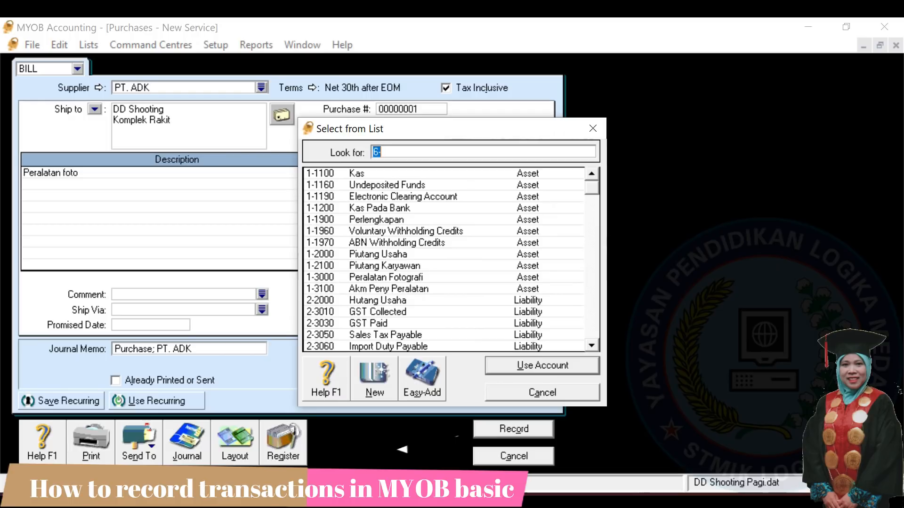
click(386, 277)
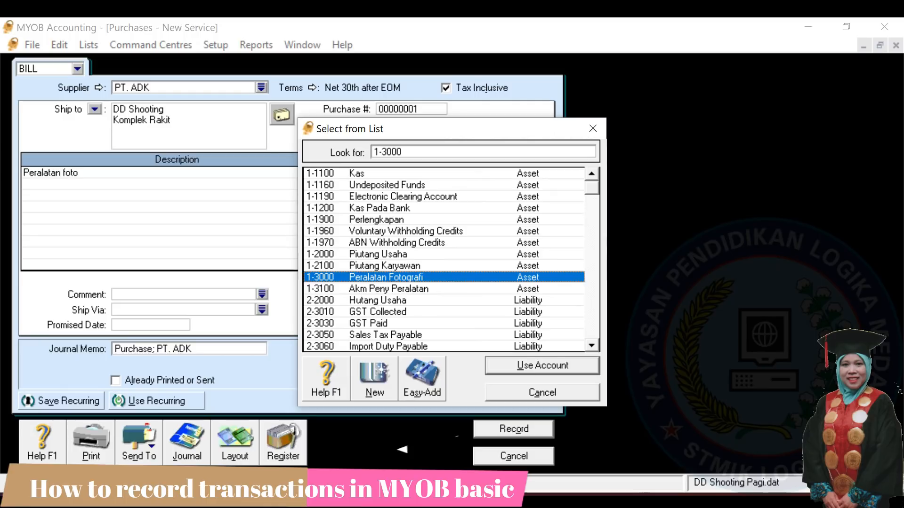
key(Return)
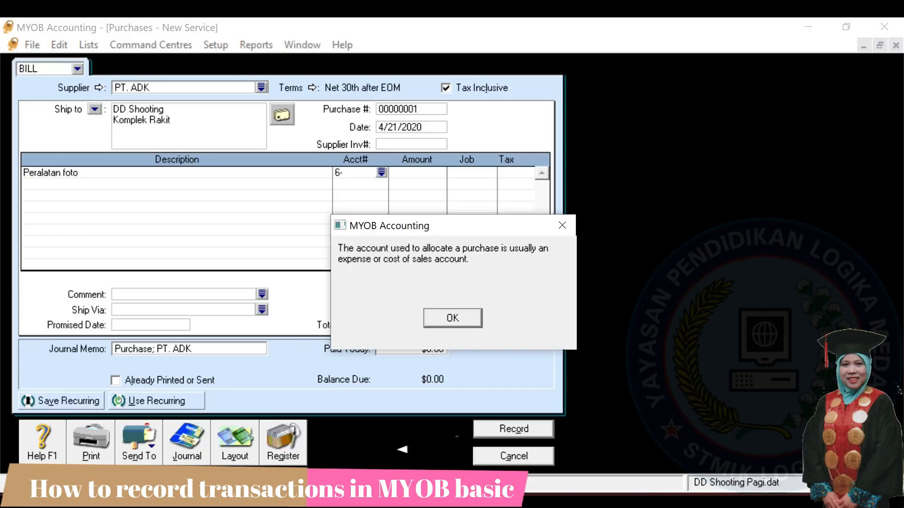
key(Return)
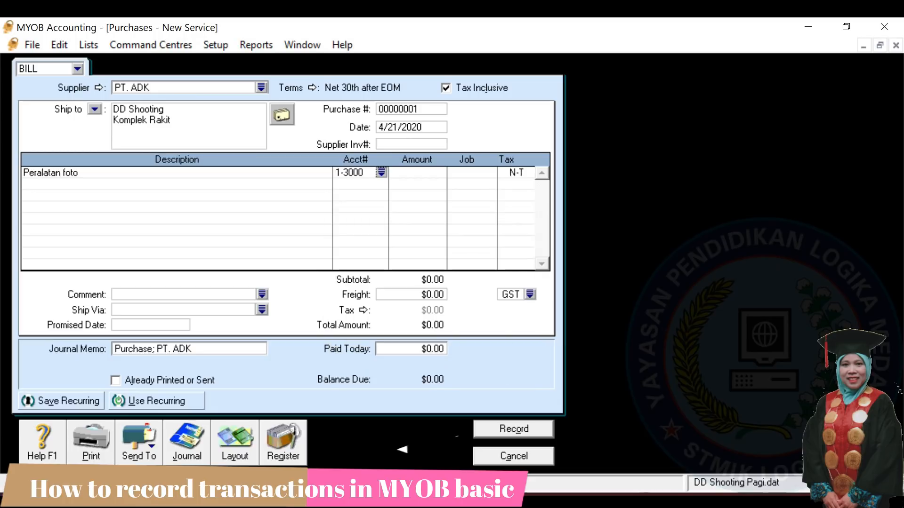
- Set the amount of the "Peralatan foto" line to 1,920,000
key(Tab)
text(1920000)
key(Return)
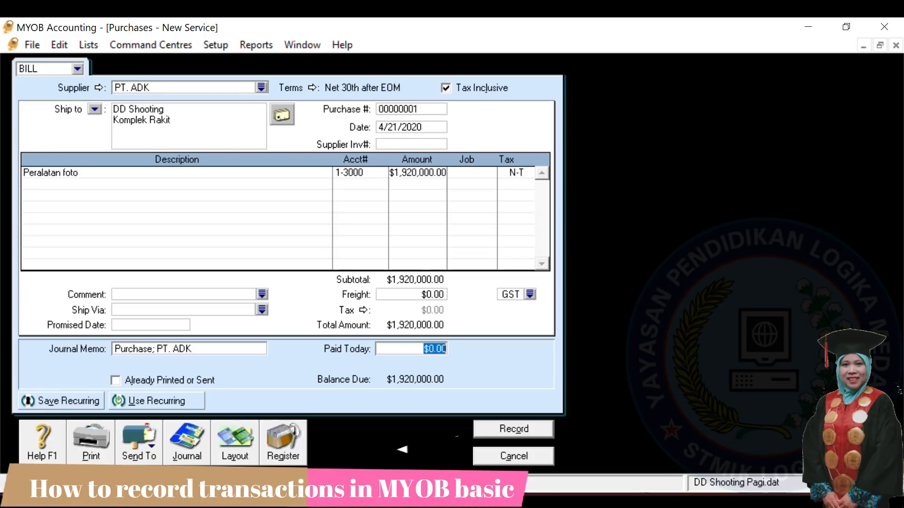
- Enter 500,000 as paid today and record the bill, declining the tax code change and accepting the cheque
text(500000)
key(Return)
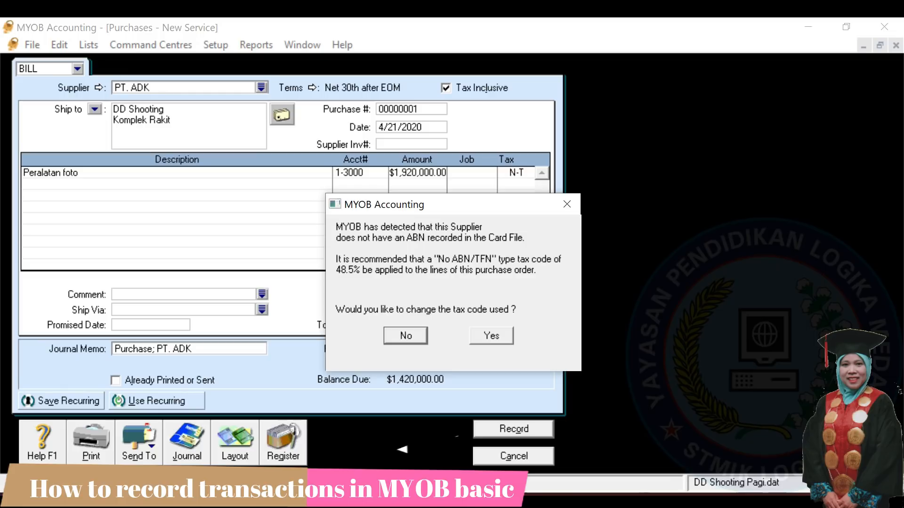
key(Return)
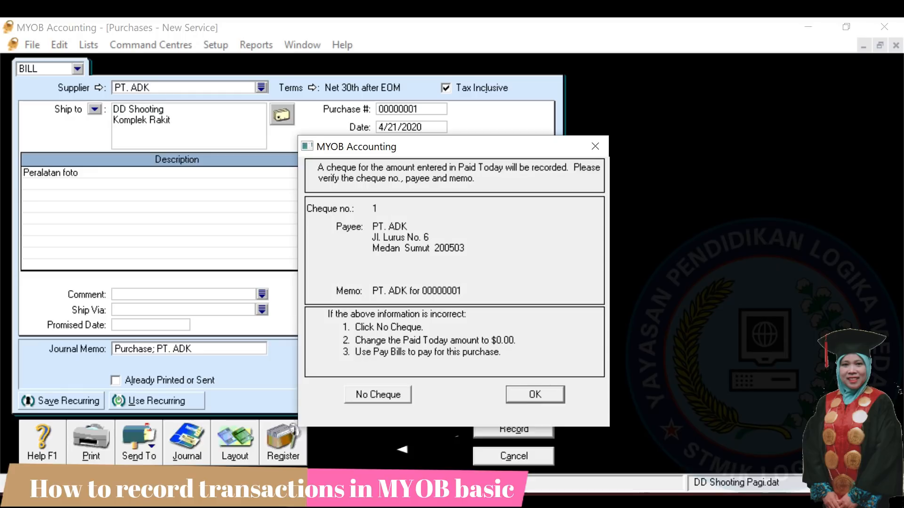
key(Return)
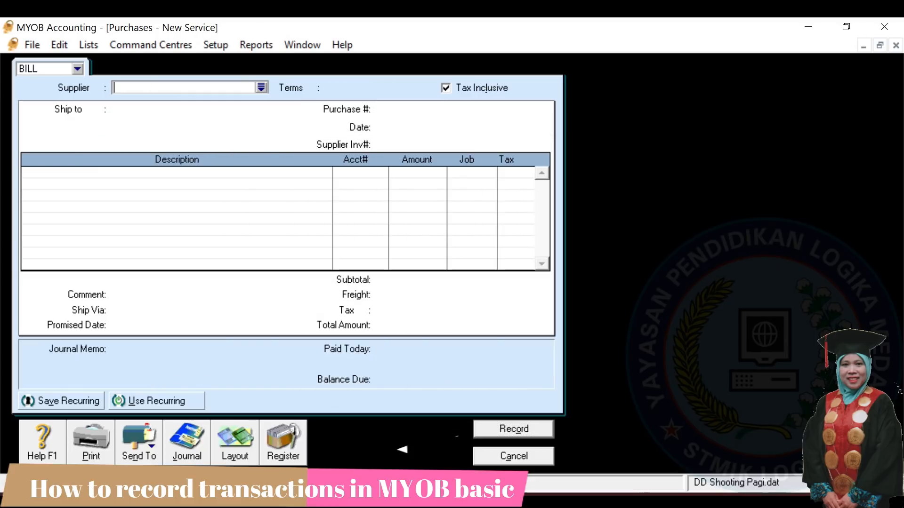
- Start a new purchase bill for a new supplier named "Pemilik gedung tempat usaha"
key(Escape)
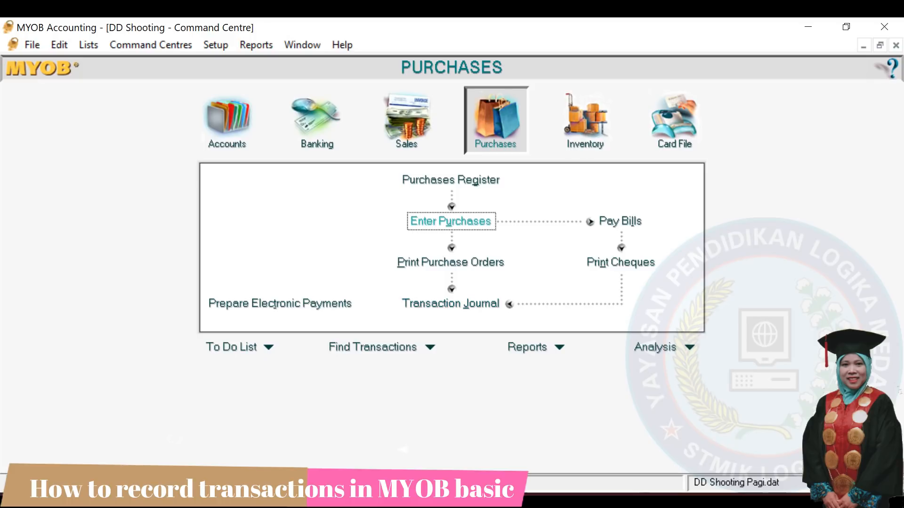
click(450, 221)
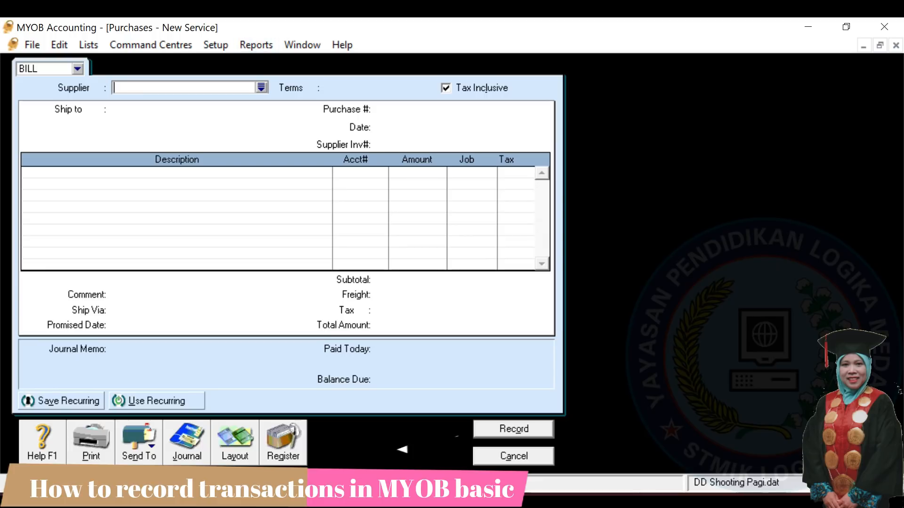
click(262, 88)
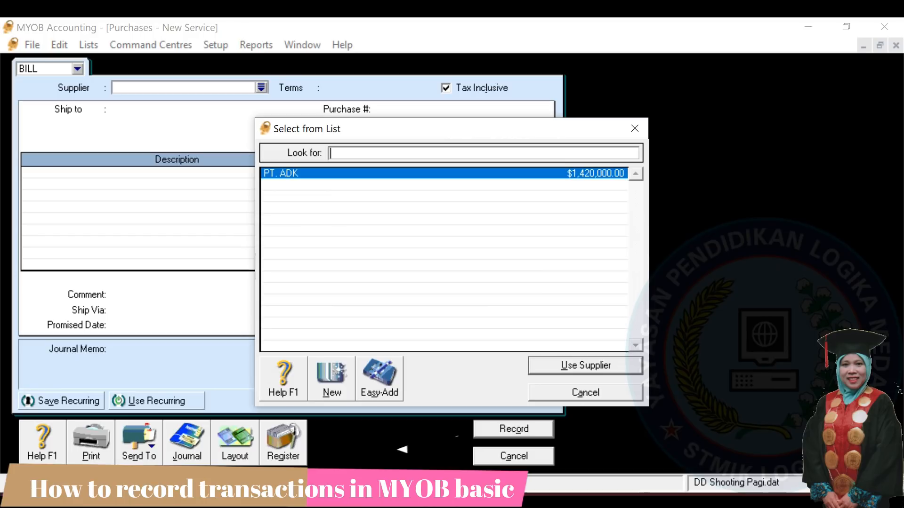
text(Pemilik gedung temoa)
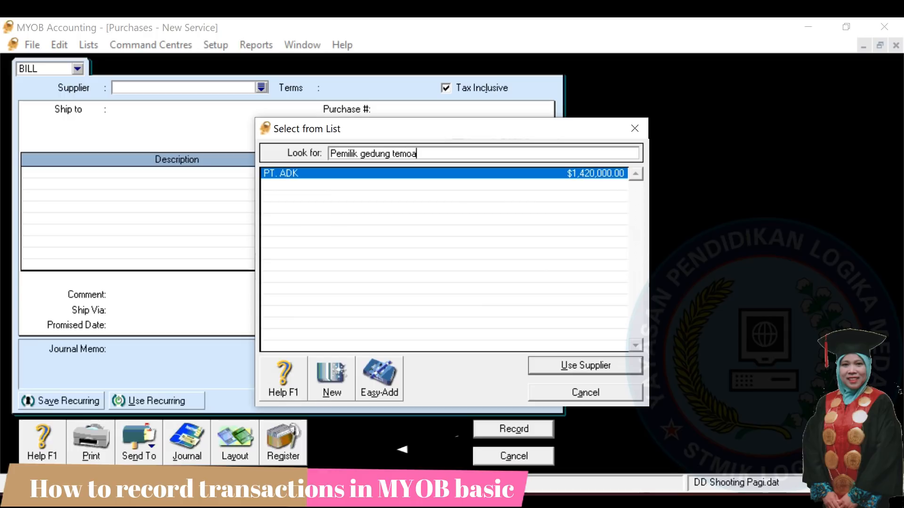
key(BackSpace)
key(BackSpace)
text(pat usaha)
key(Return)
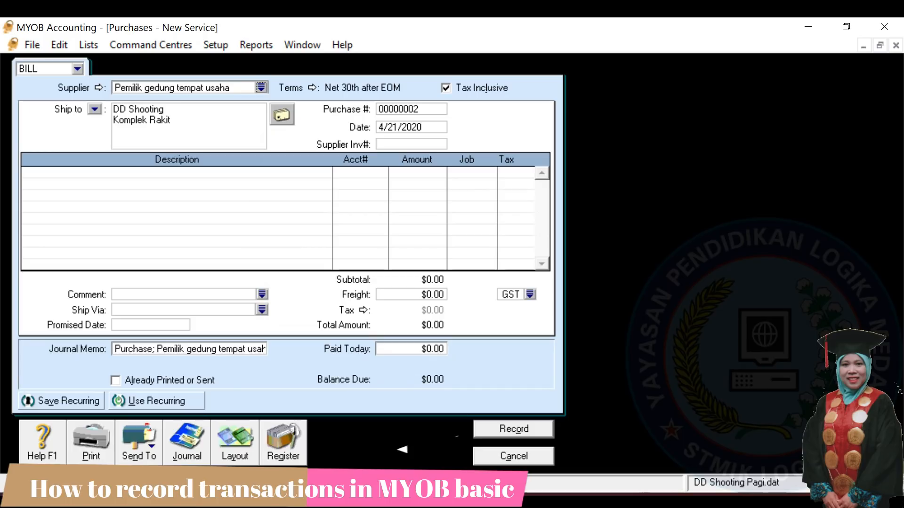
- Add a bill line described as "Sewa tempat usaha" and allocate it to account 6-3000 Biaya Sewa
click(177, 173)
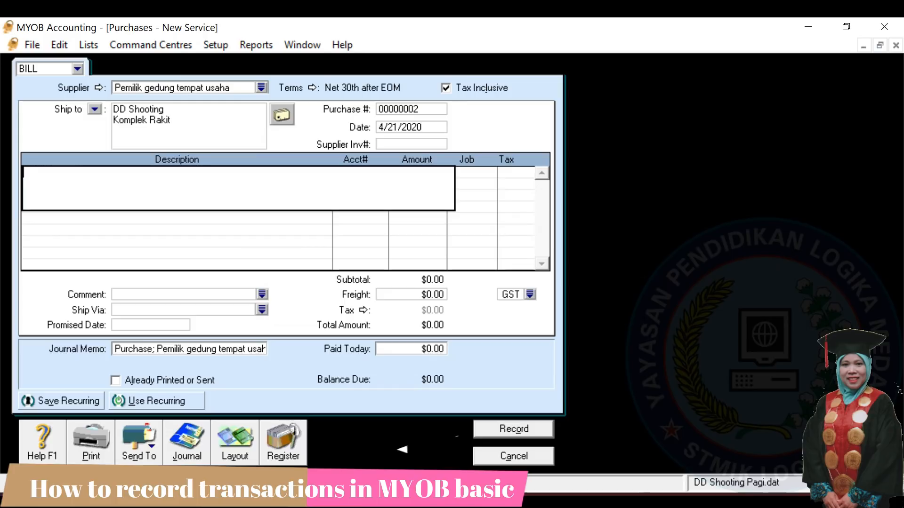
text(Sewa tempat usaha)
key(Tab)
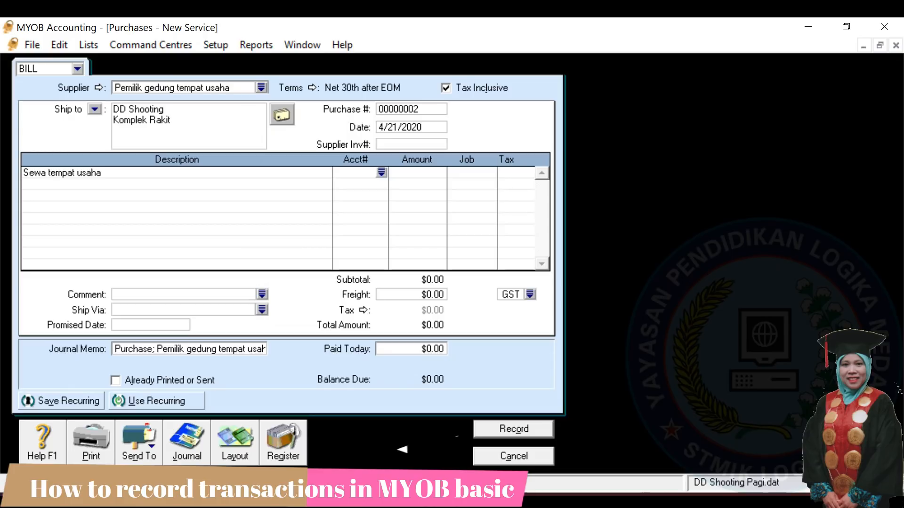
key(Tab)
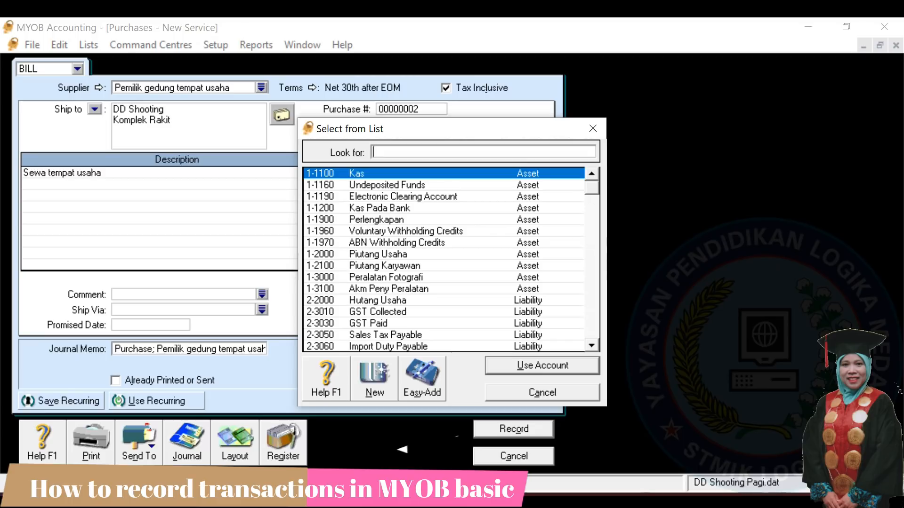
scroll(444, 259, down, 4)
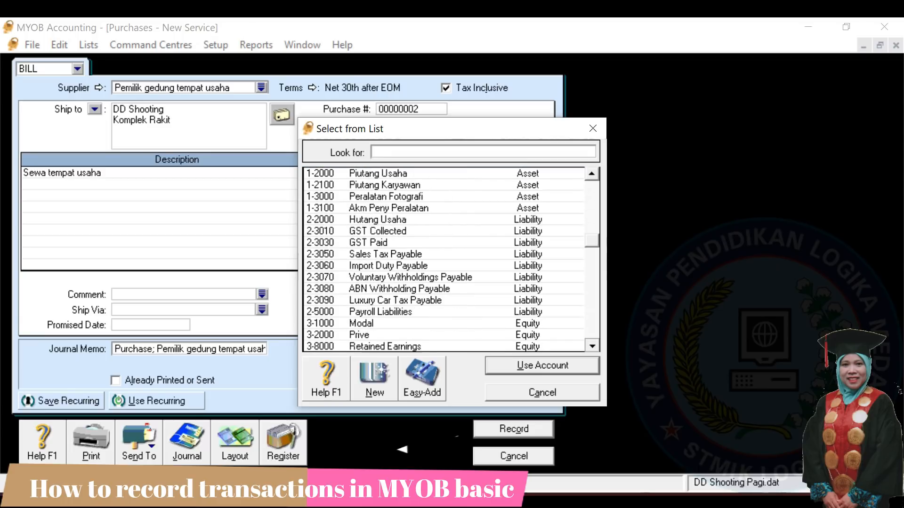
scroll(444, 259, down, 2)
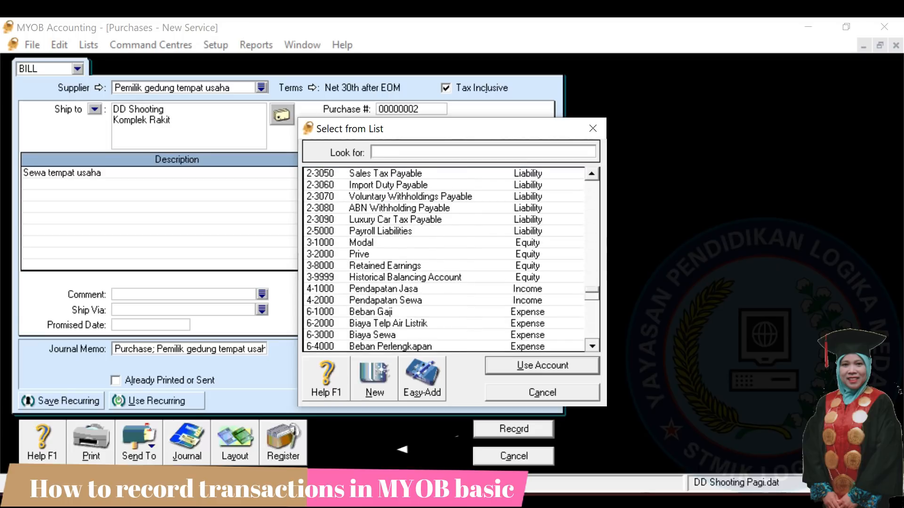
scroll(443, 259, down, 1)
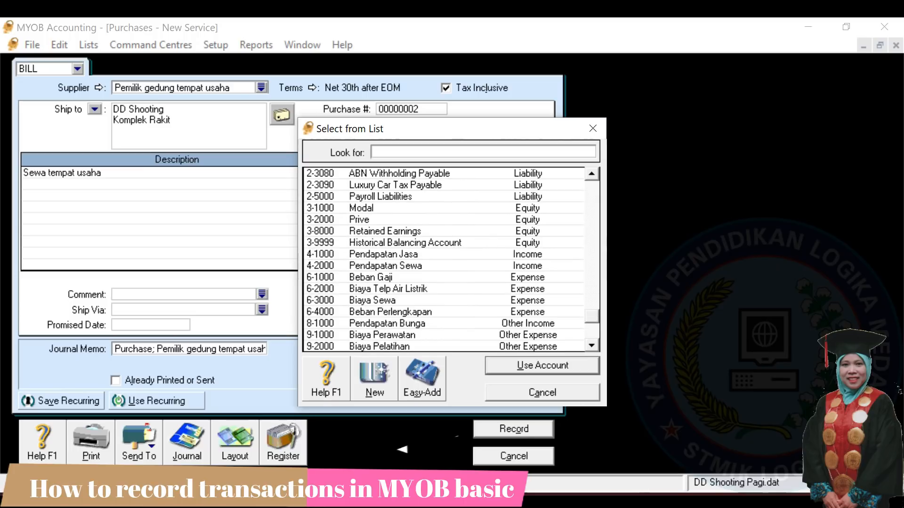
text(6-3000)
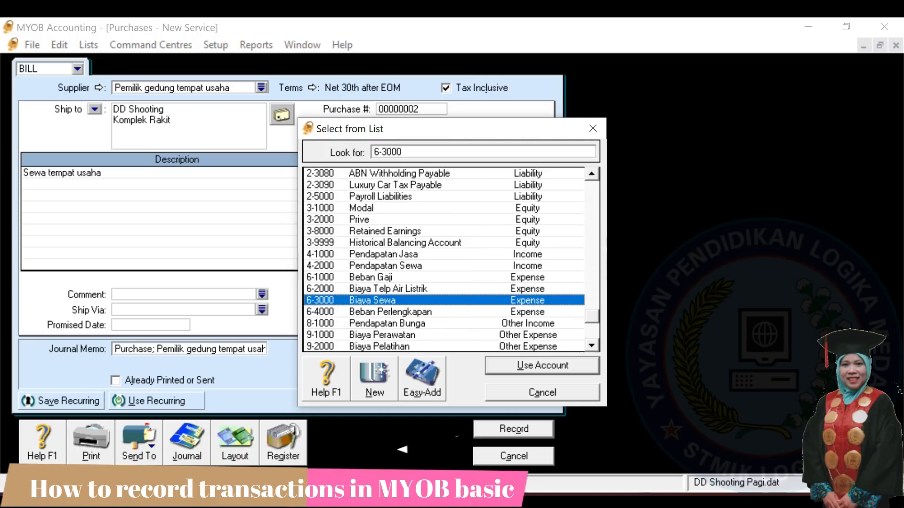
key(Return)
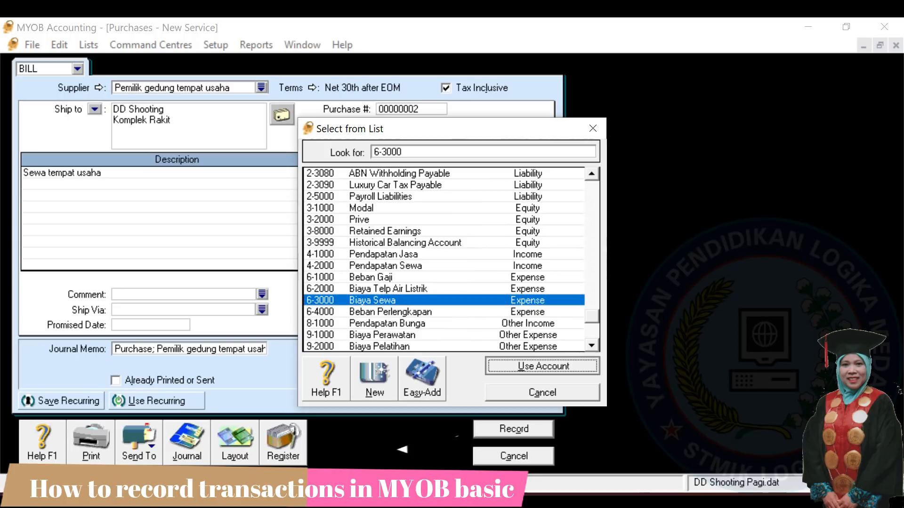
key(Tab)
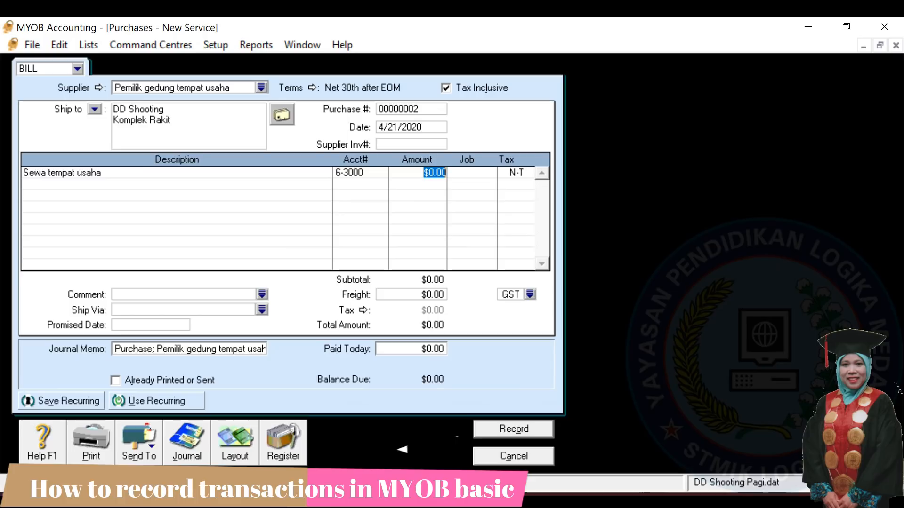
- Set the line amount to 300,000 with 150,000 paid today and record the bill, declining the tax code change and accepting the cheque
text(300000)
click(434, 349)
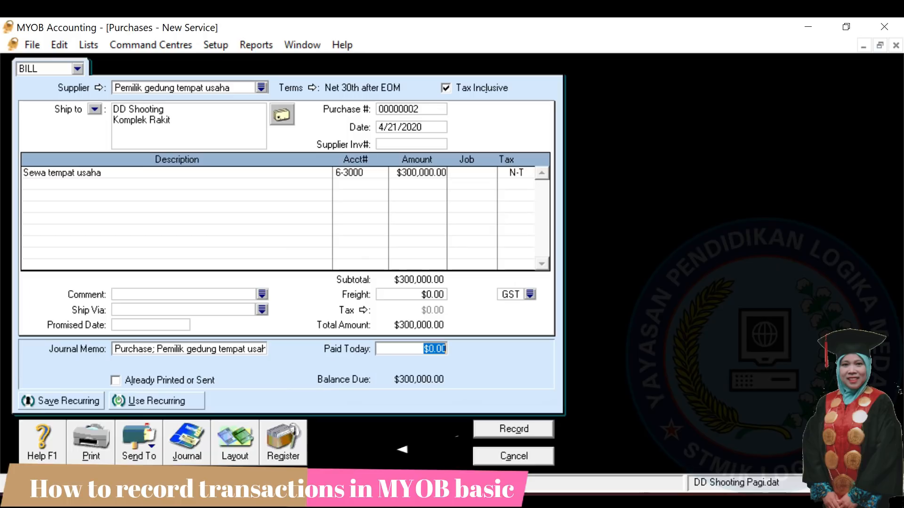
text(150000)
key(Return)
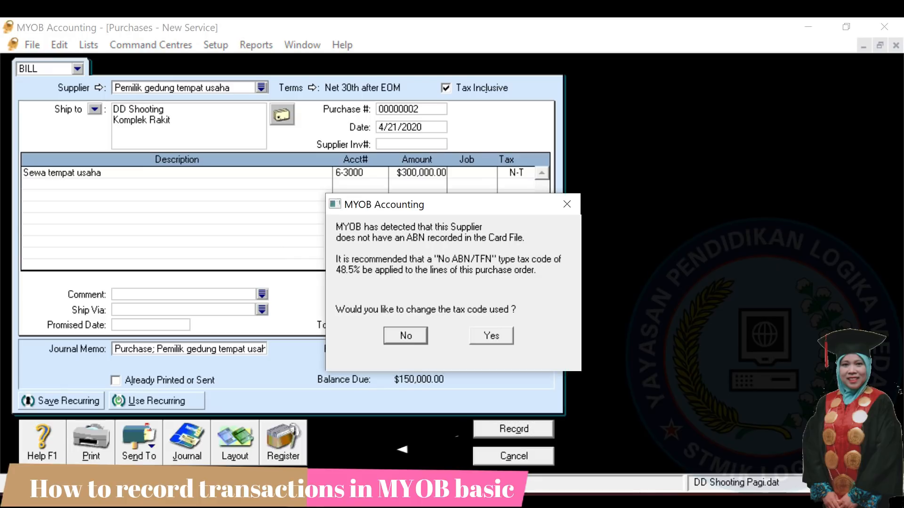
key(Return)
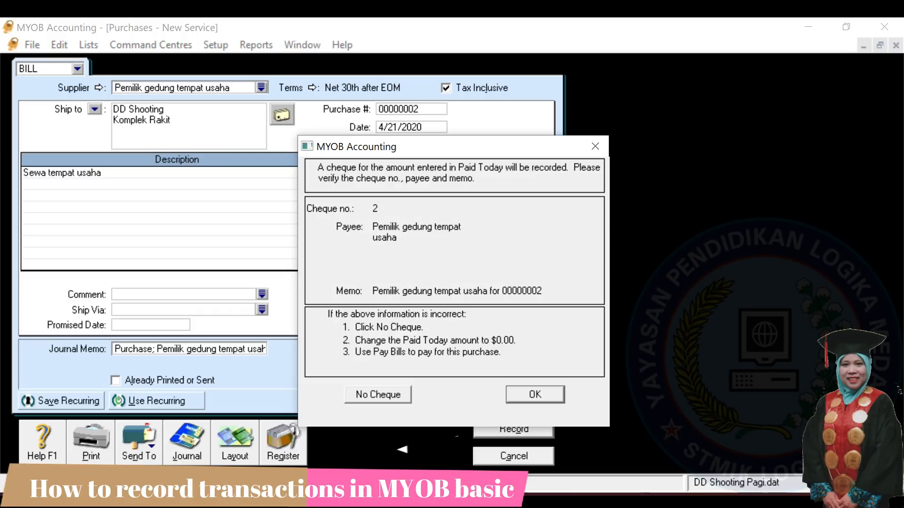
key(Return)
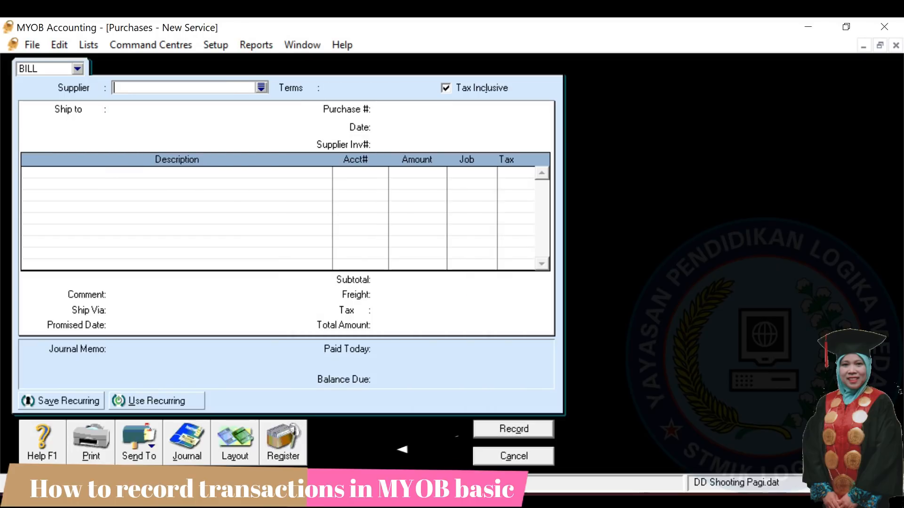
key(Escape)
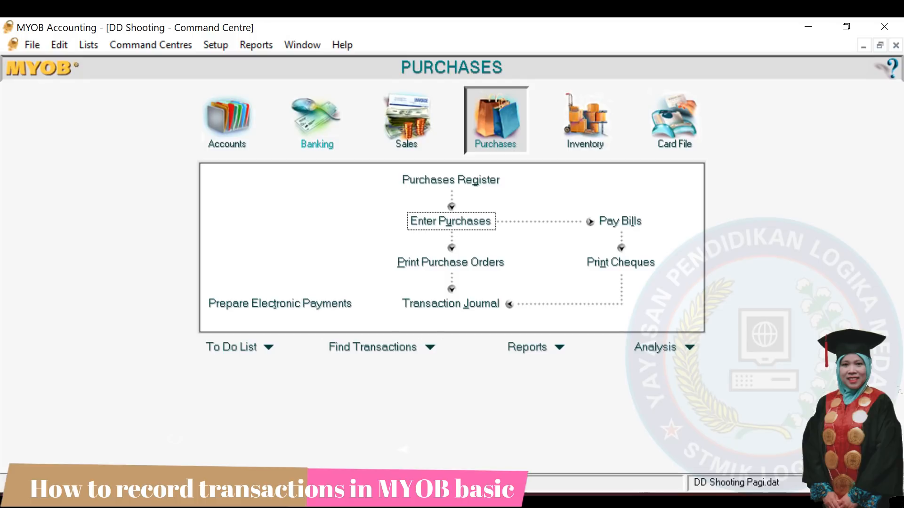
- Start a Spend Money transaction with payee "Toko XYZ" and memo "Pembelian perlengkapan kantor"
click(317, 123)
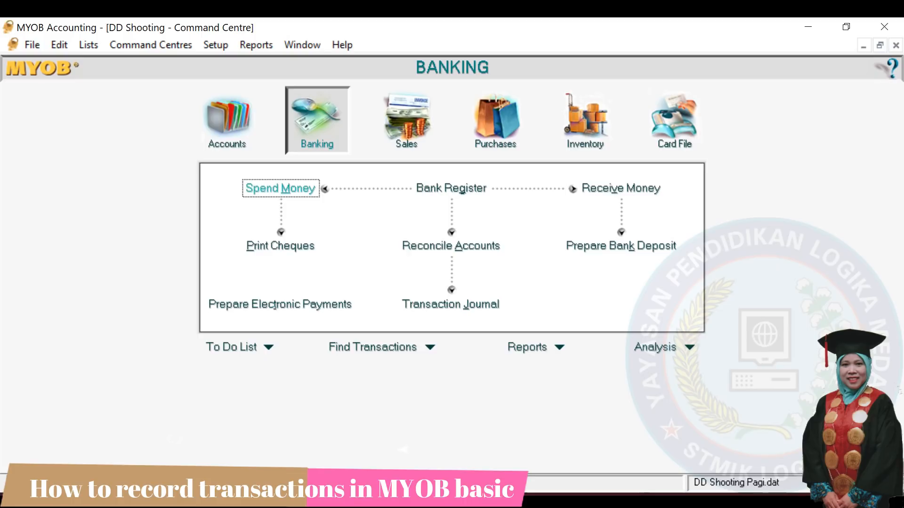
click(280, 188)
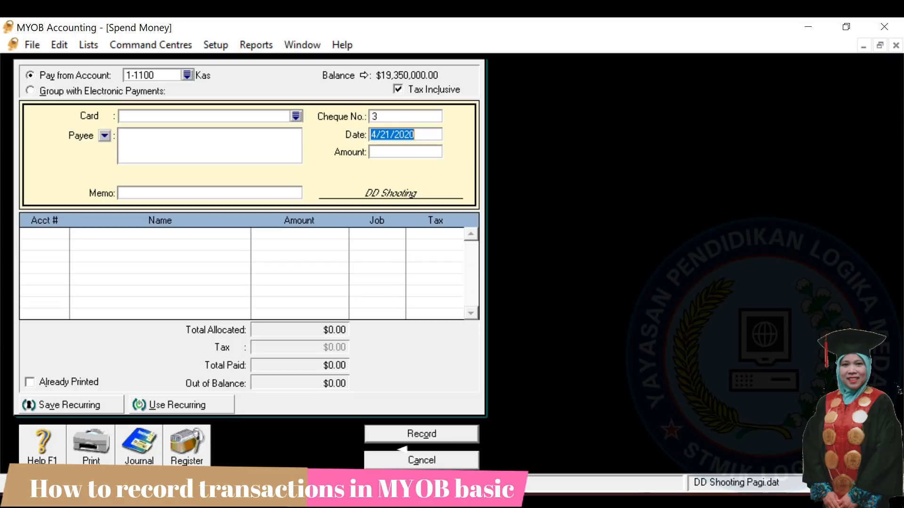
key(Tab)
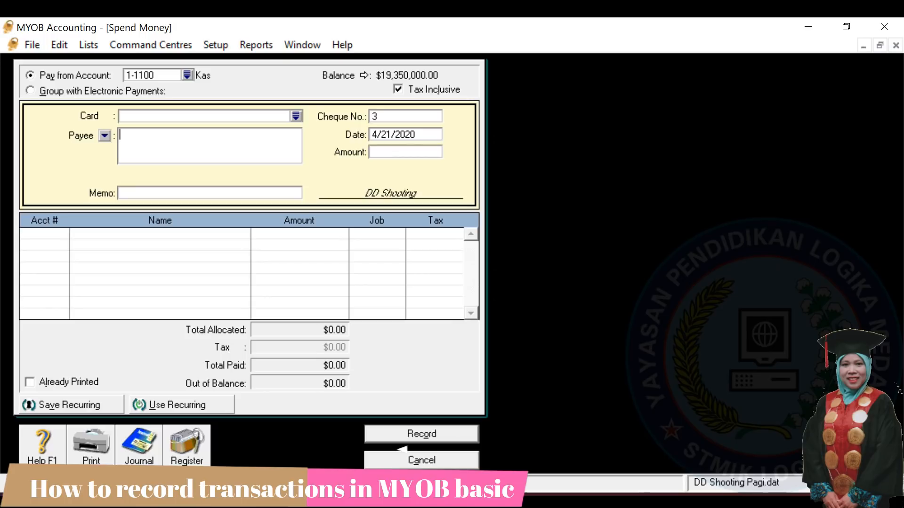
text(Toko XYZ)
text(Pembelian p)
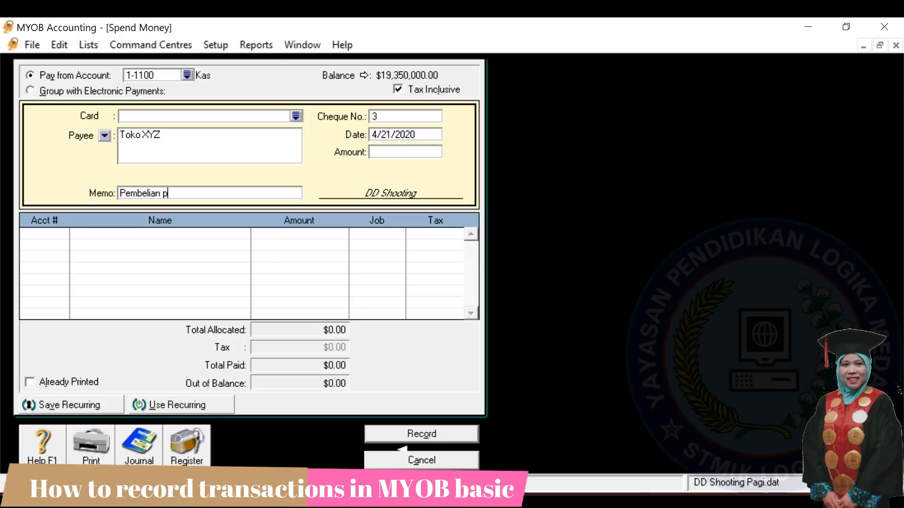
text(erlengkapan k)
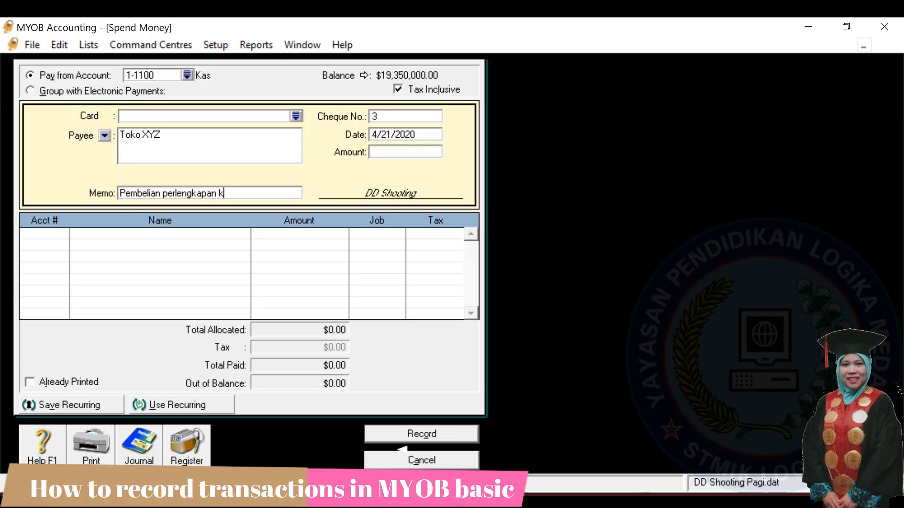
text(antor)
key(Tab)
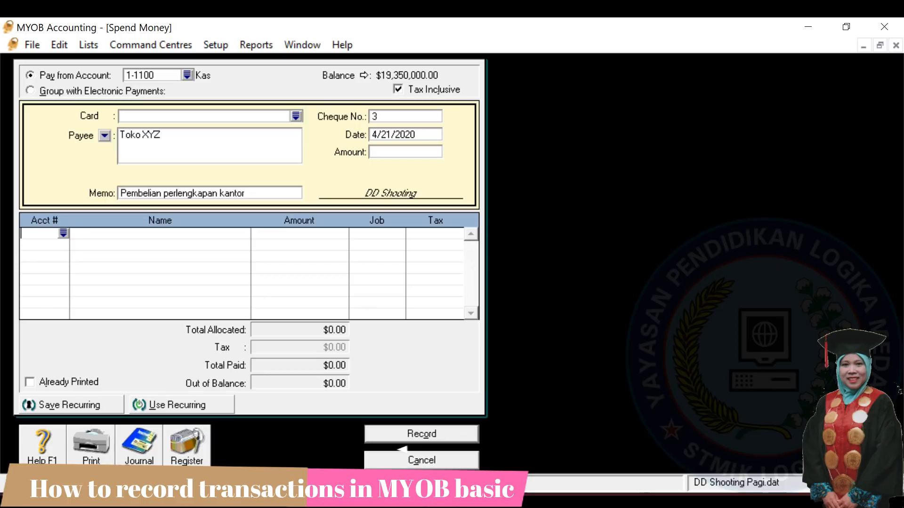
- Allocate 180,000 to account 1-1900 Perlengkapan, record the payment and close the Spend Money window
key(Return)
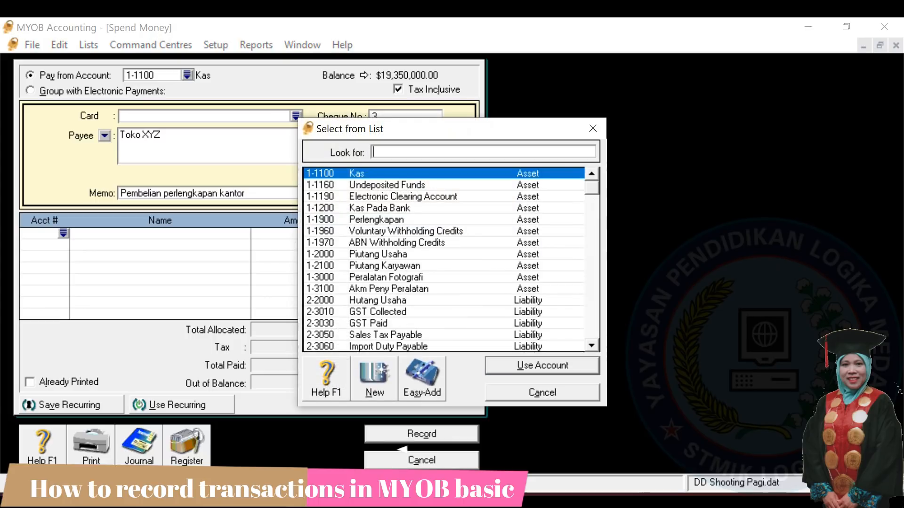
text(1-1900)
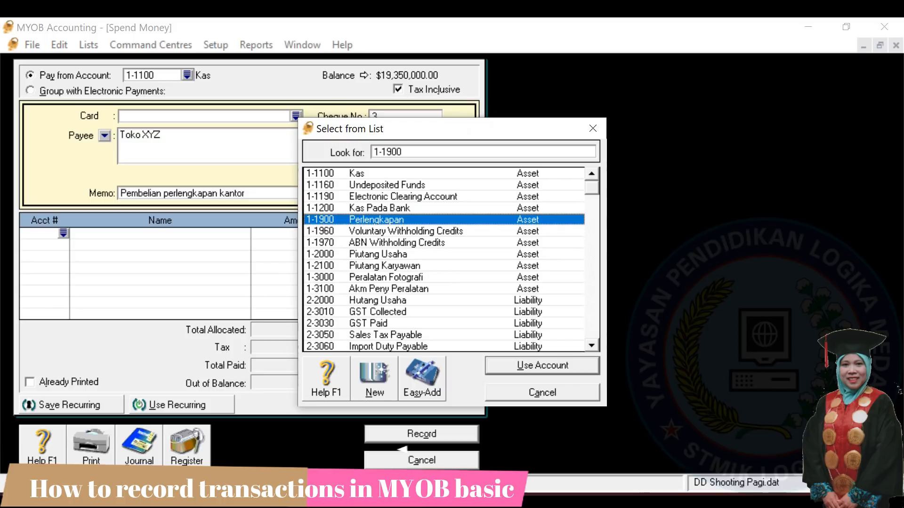
key(Return)
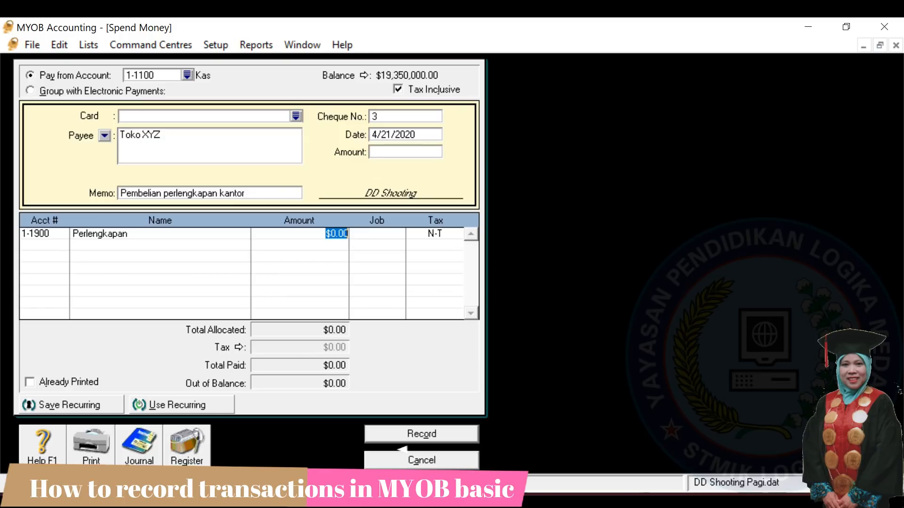
text(180000)
key(Tab)
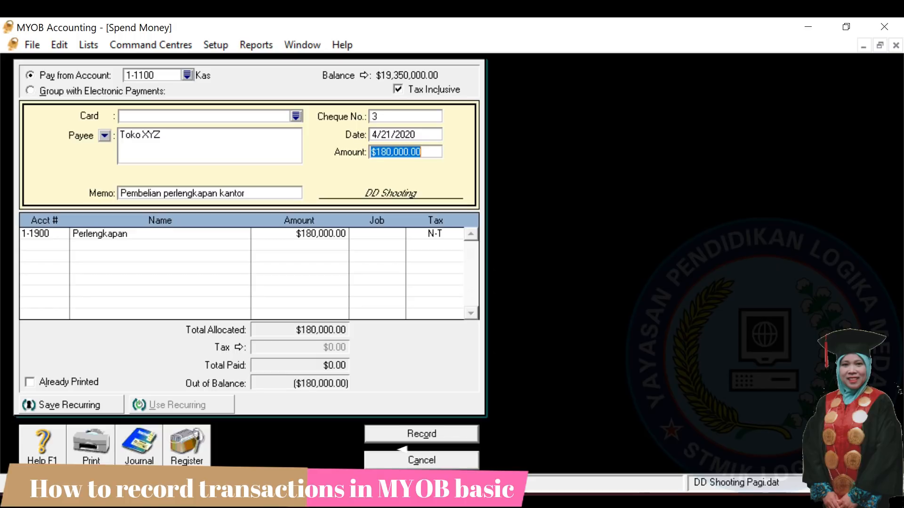
click(399, 442)
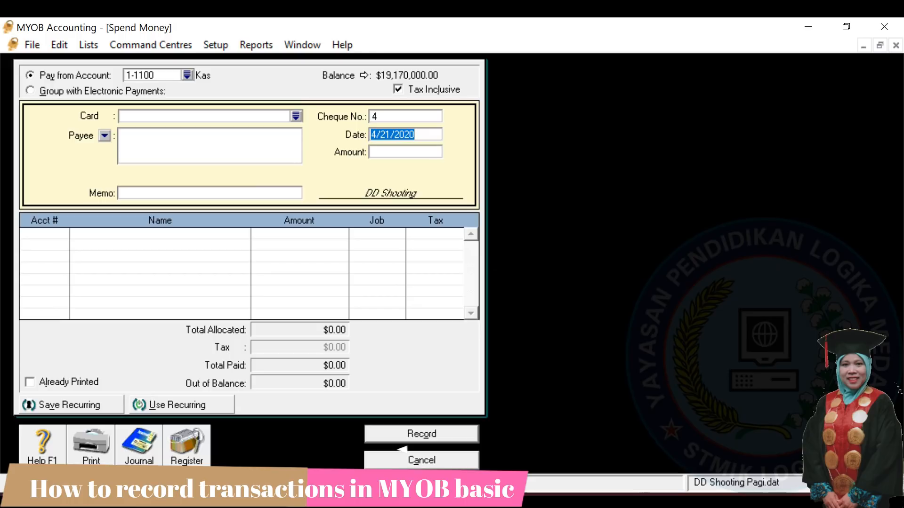
click(400, 449)
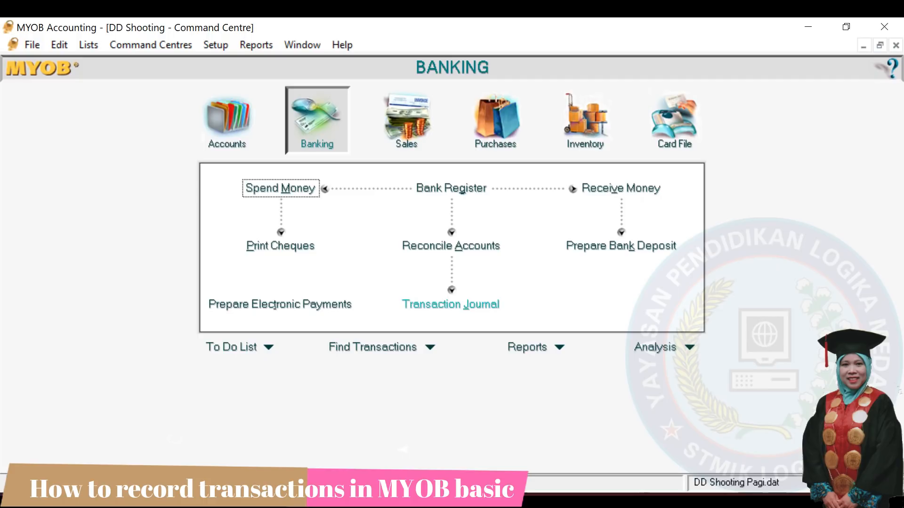
- Start a new sales invoice for the customer PT. HDR
click(406, 121)
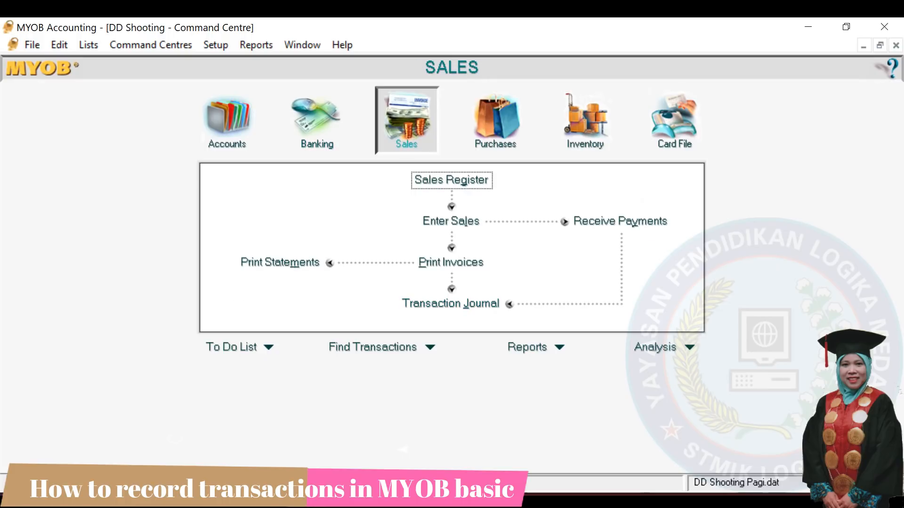
click(451, 221)
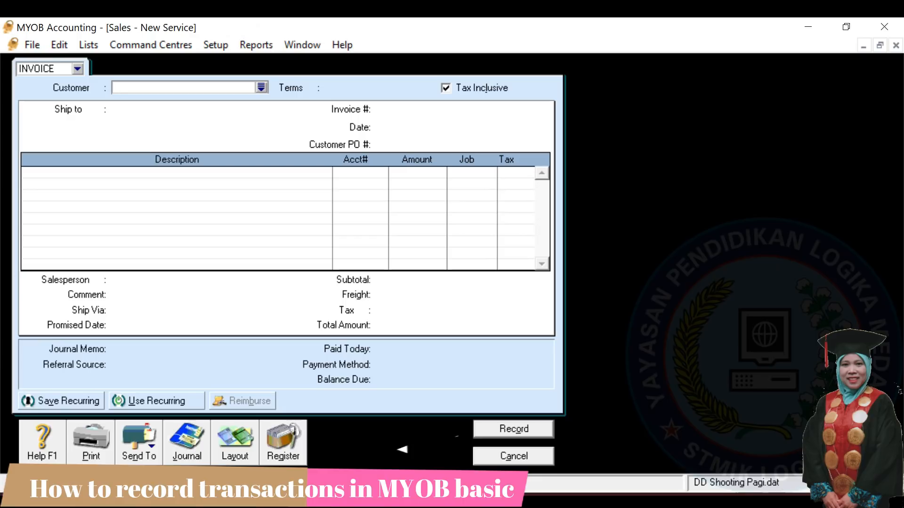
key(Return)
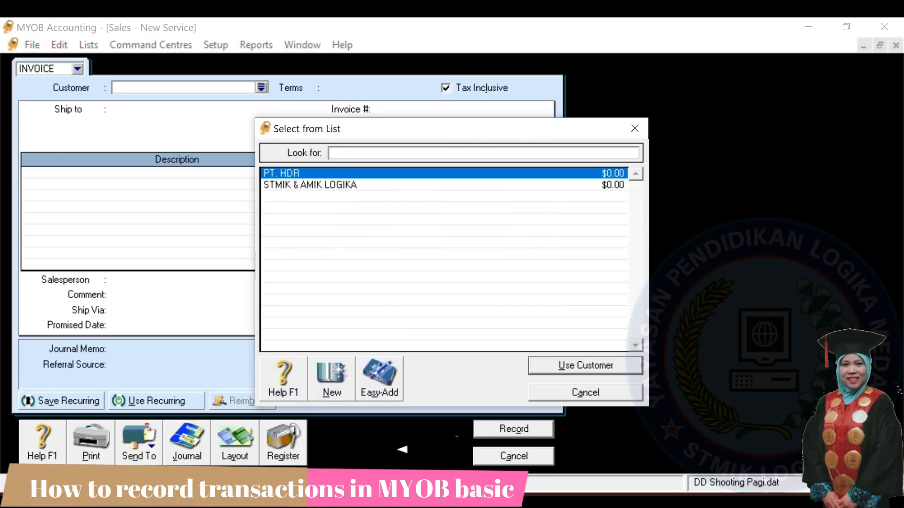
key(Return)
key(Tab)
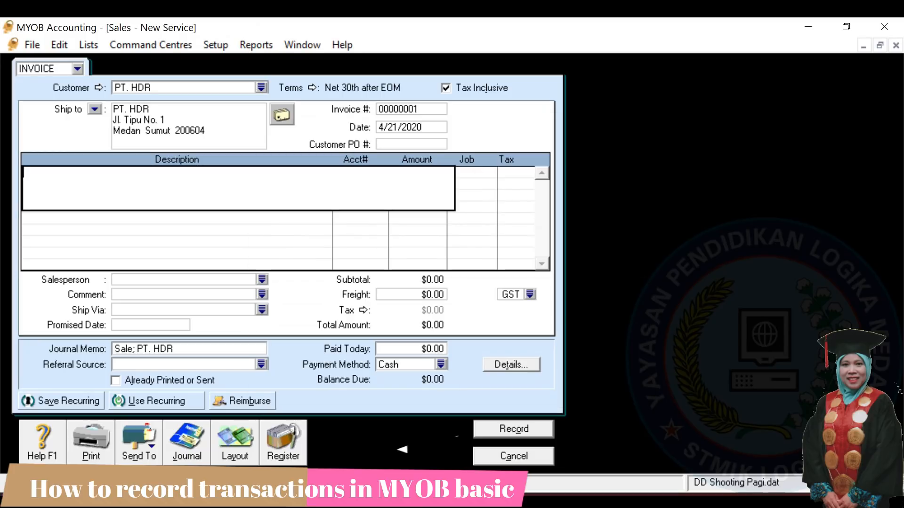
- Describe the first invoice line as "Hasil jasa fotografi" and assign it to account 4-1000 Pendapatan Jasa
text(Hasil jasa fotografi)
key(Tab)
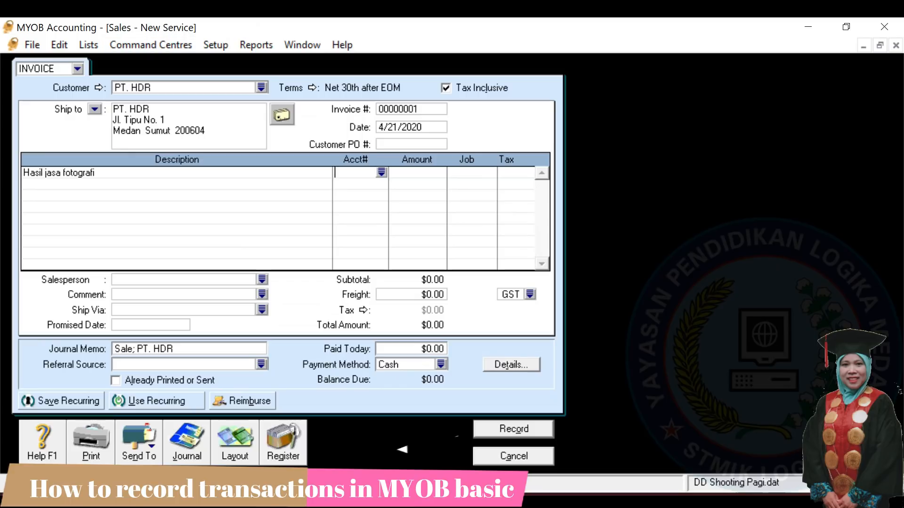
key(Tab)
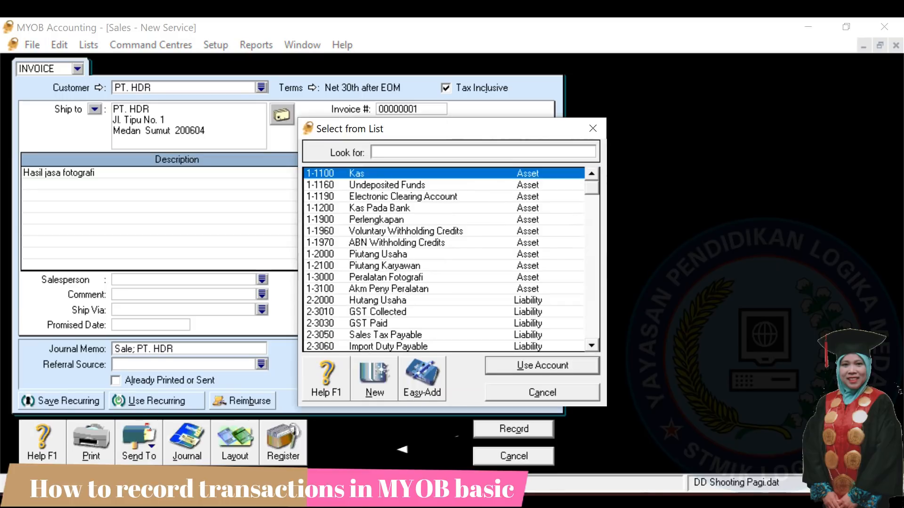
scroll(444, 259, down, 3)
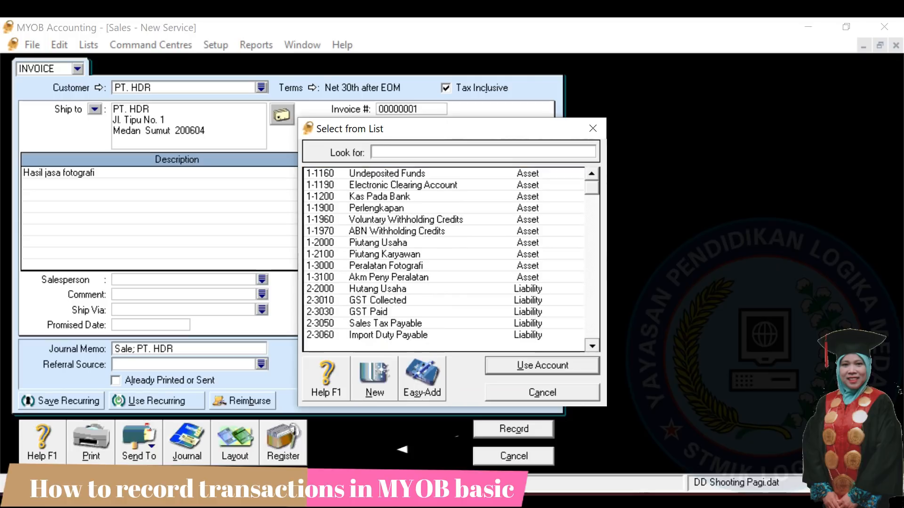
scroll(444, 259, down, 3)
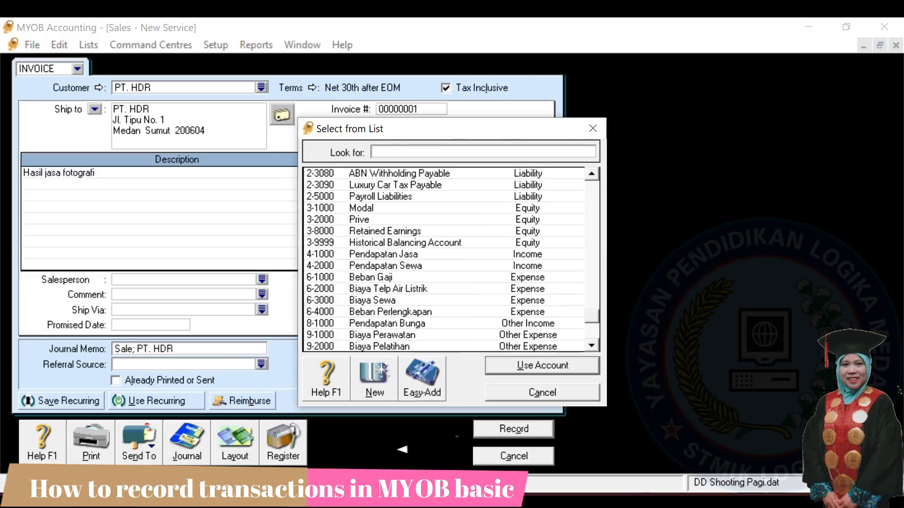
text(4-1000)
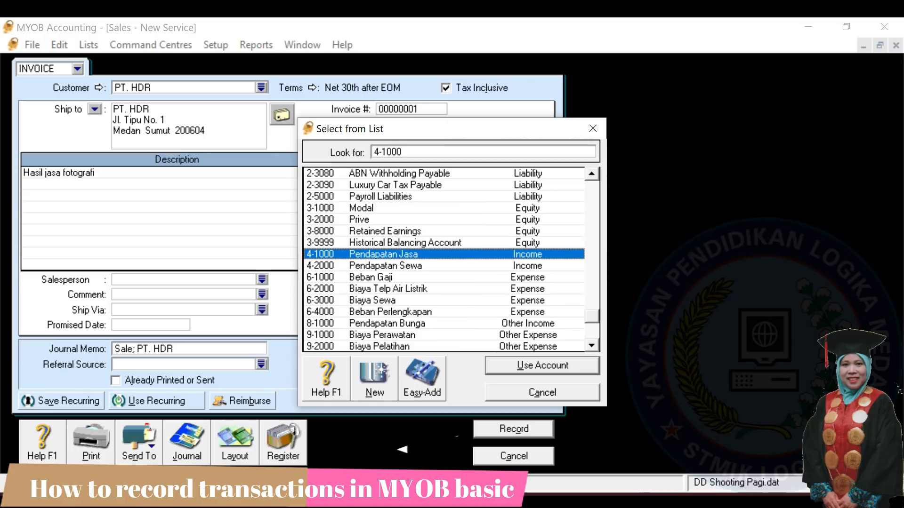
key(Return)
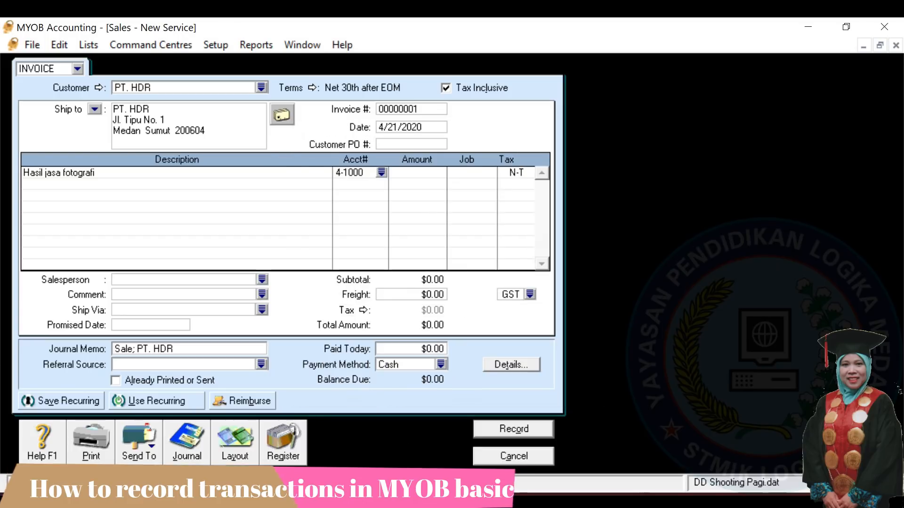
- Set the line amount and the amount paid today to 610,000, record the invoice and close the sales window
key(Tab)
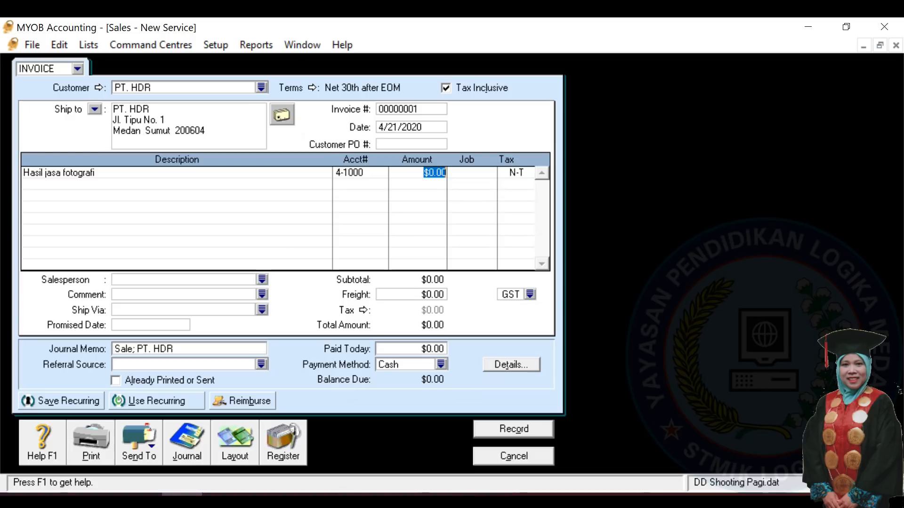
text(610000)
key(Return)
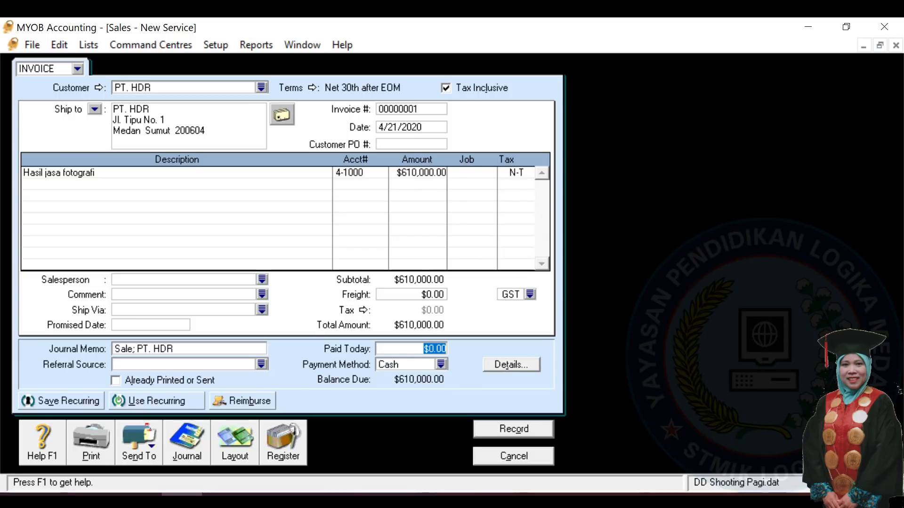
text(610000)
click(514, 429)
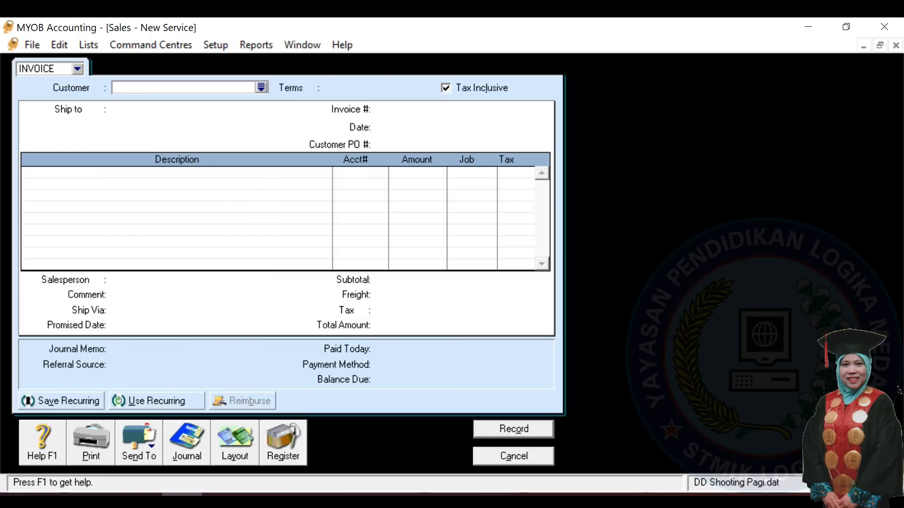
click(513, 456)
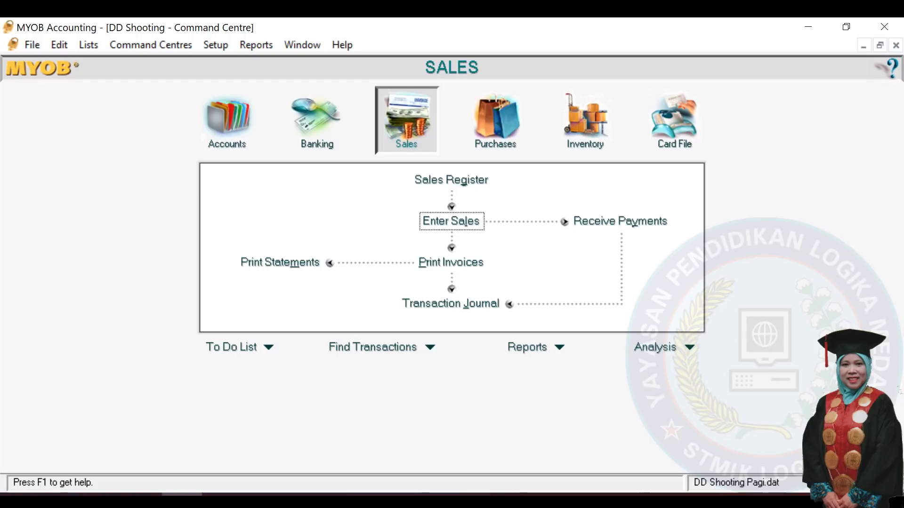
- Start a Spend Money transaction with payee "Pemilik DD Shooting" and memo "Keperluan pribadi"
click(317, 122)
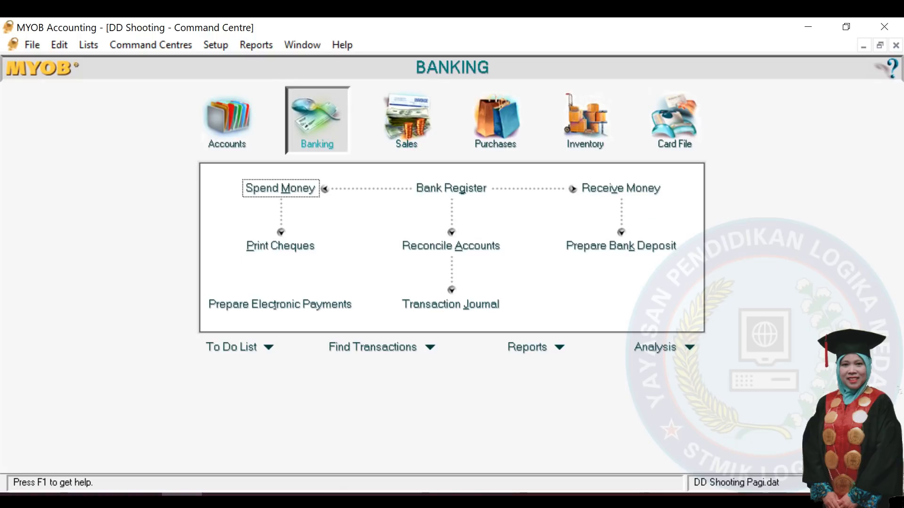
click(280, 188)
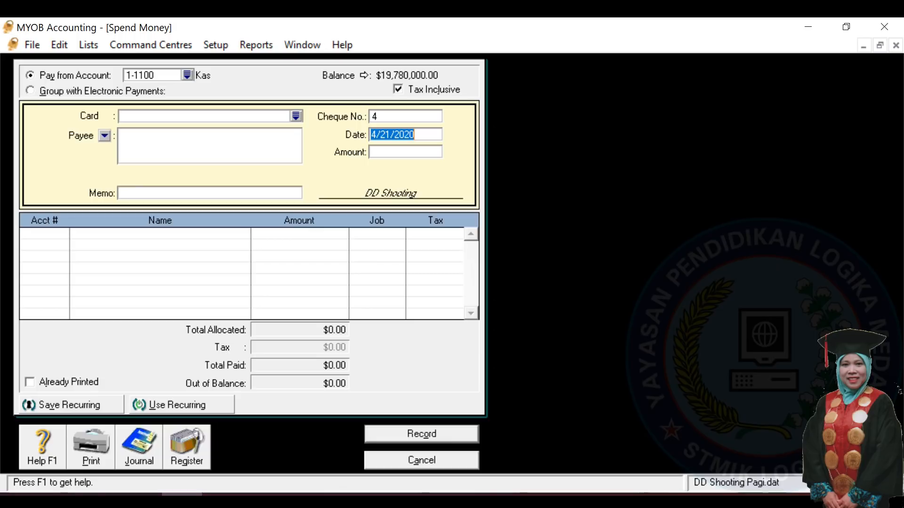
click(120, 136)
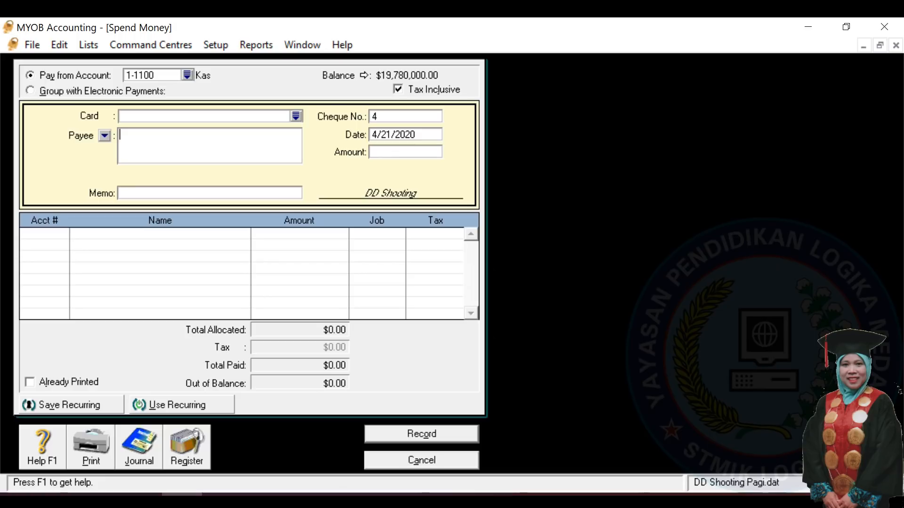
click(297, 116)
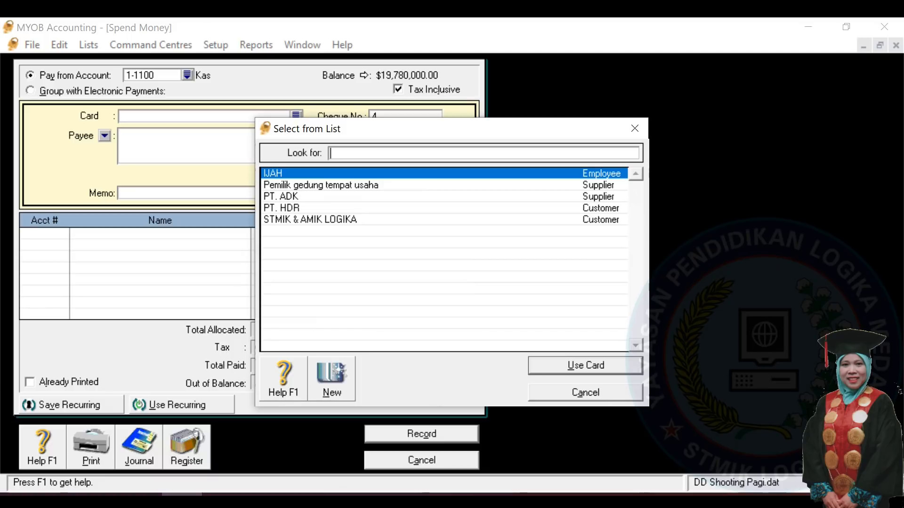
key(Escape)
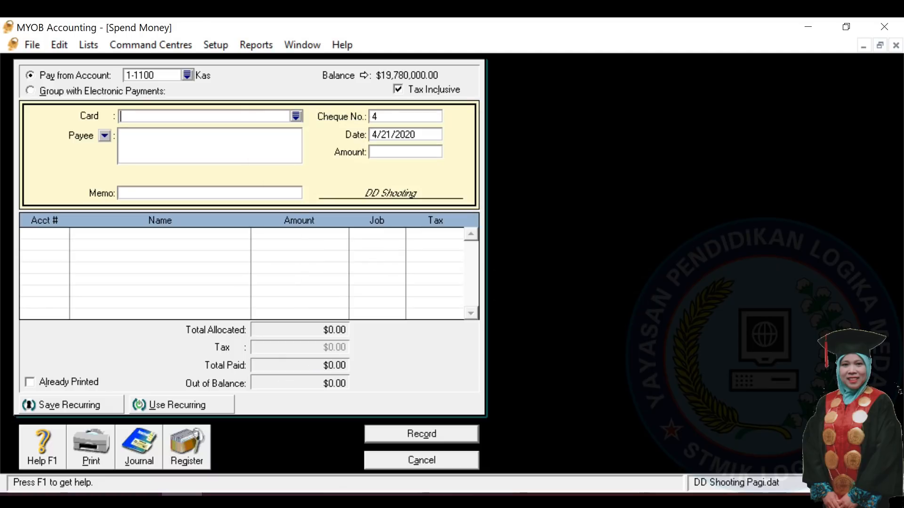
key(Tab)
text(Pemilik DD Shooting)
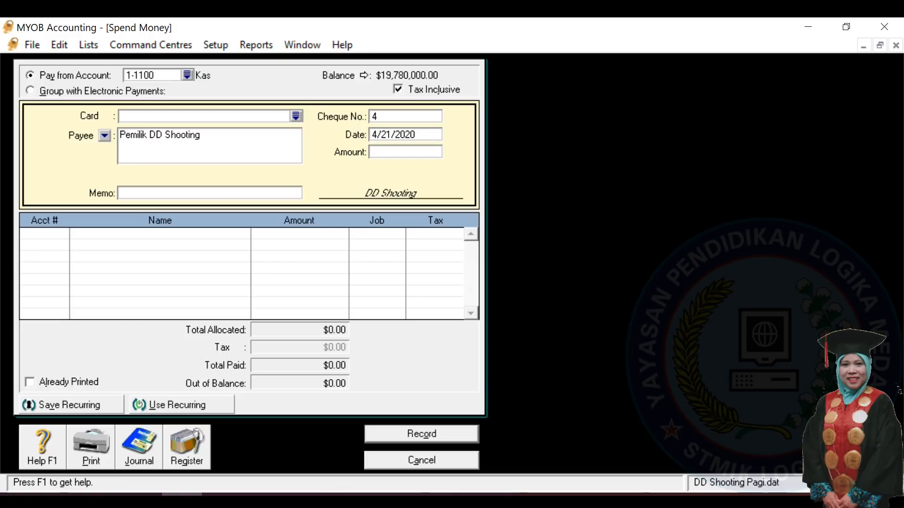
text(Keperluan pribadi)
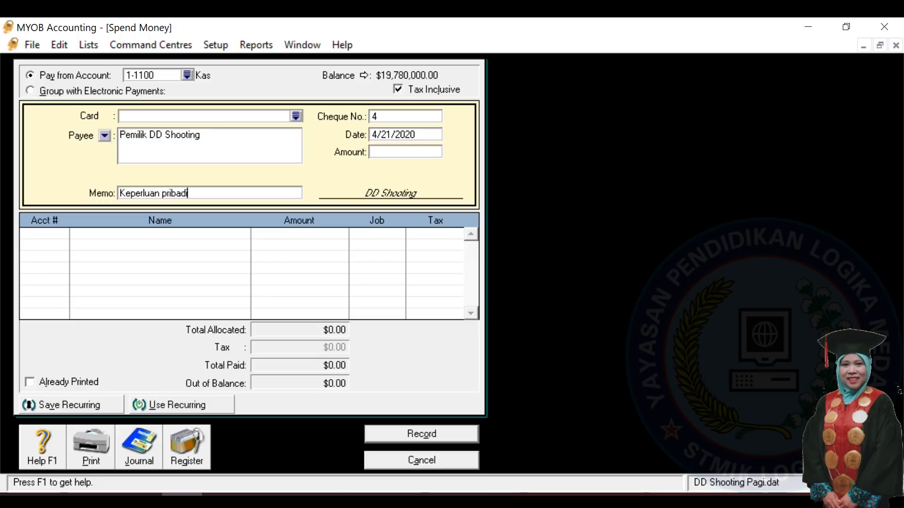
key(Tab)
key(Tab)
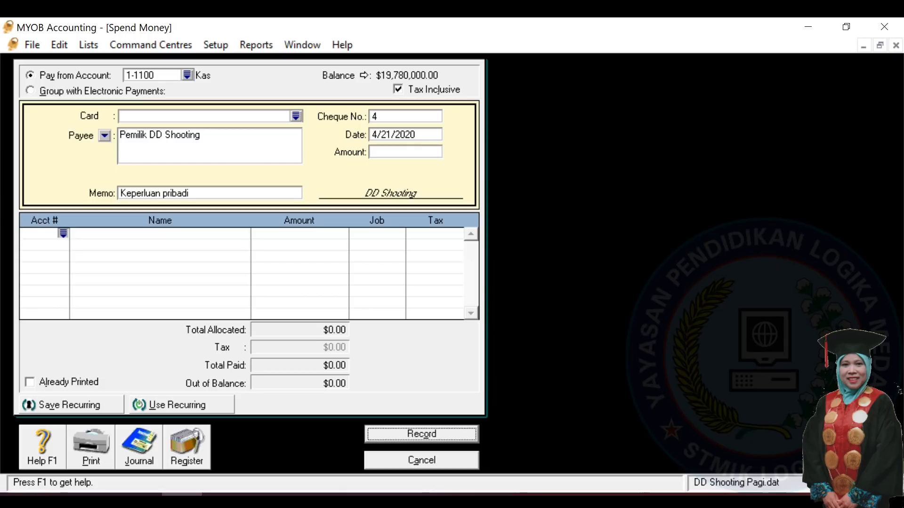
- Allocate 150,000 to account 3-2000 Prive, set it as the payment amount, record the payment and close the Spend Money window
click(64, 233)
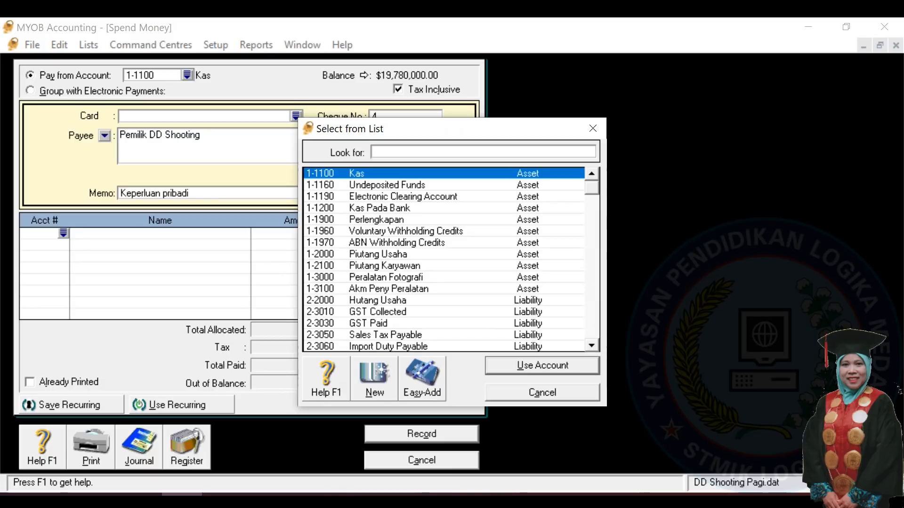
scroll(444, 260, down, 5)
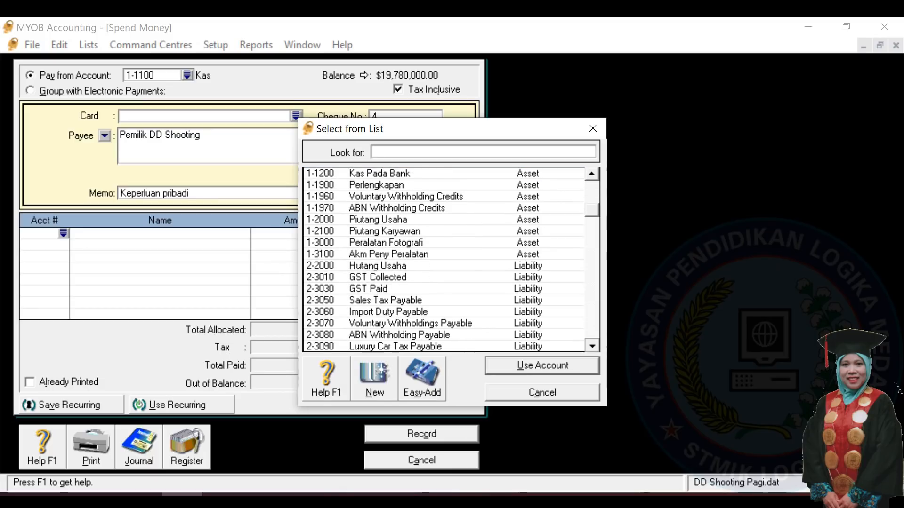
scroll(444, 259, down, 6)
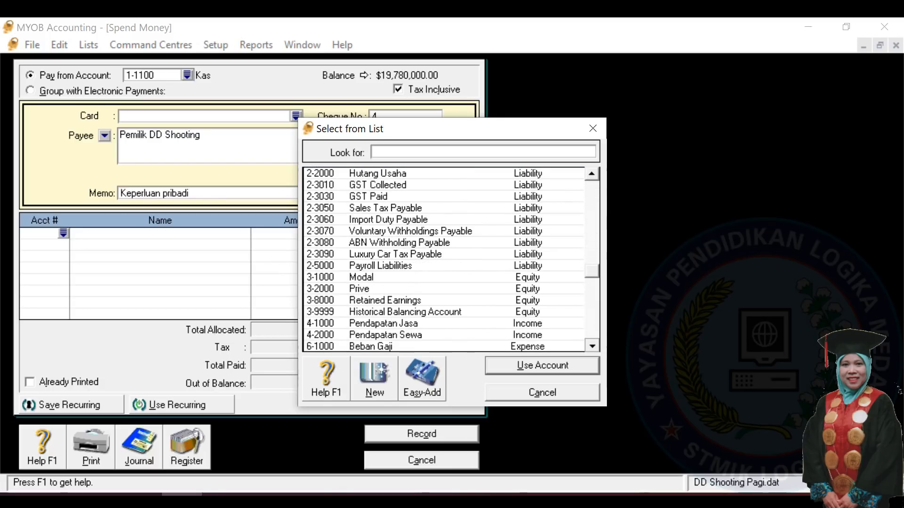
text(3-2000)
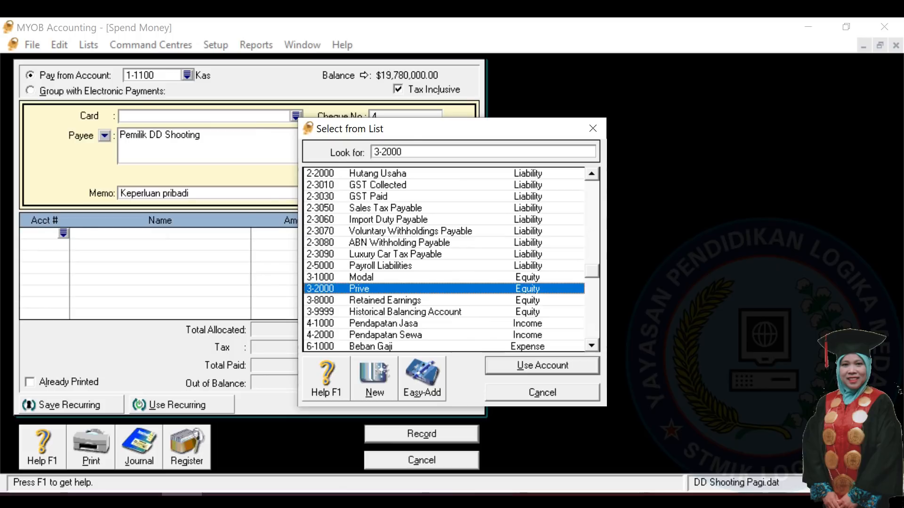
key(Return)
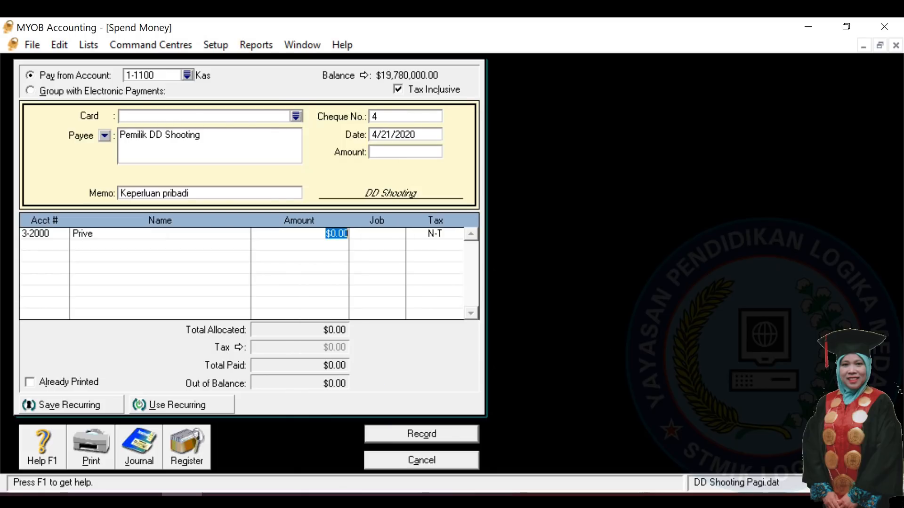
text(150000)
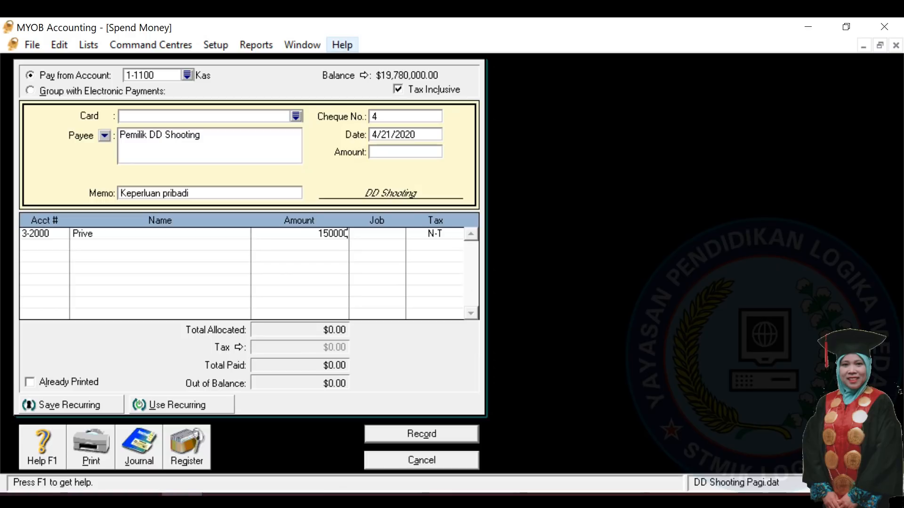
click(405, 152)
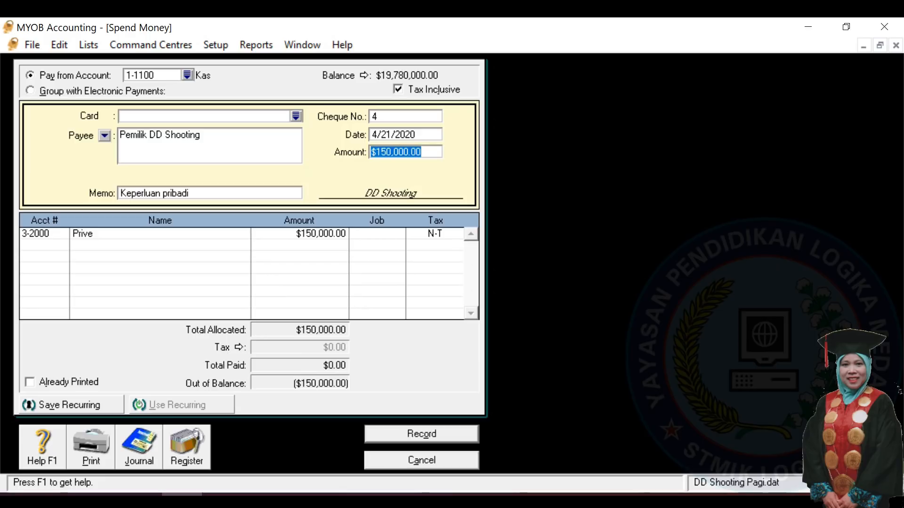
click(422, 434)
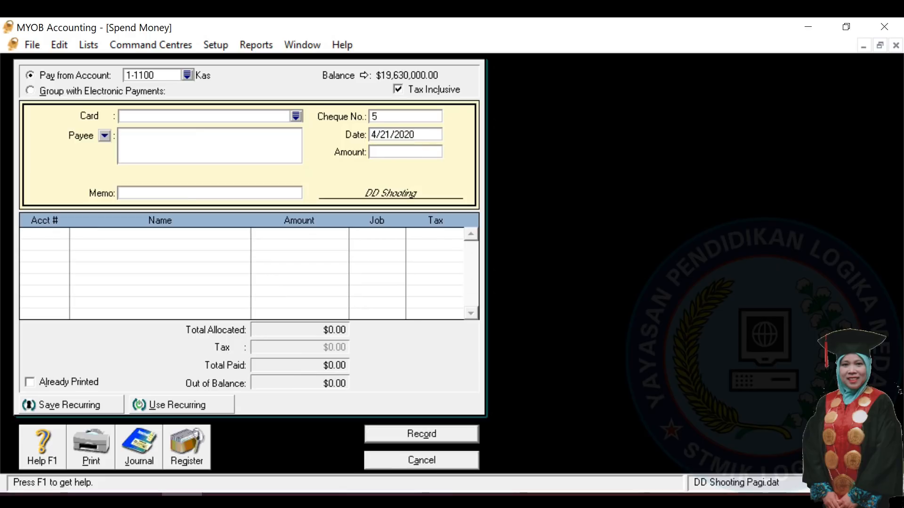
key(Escape)
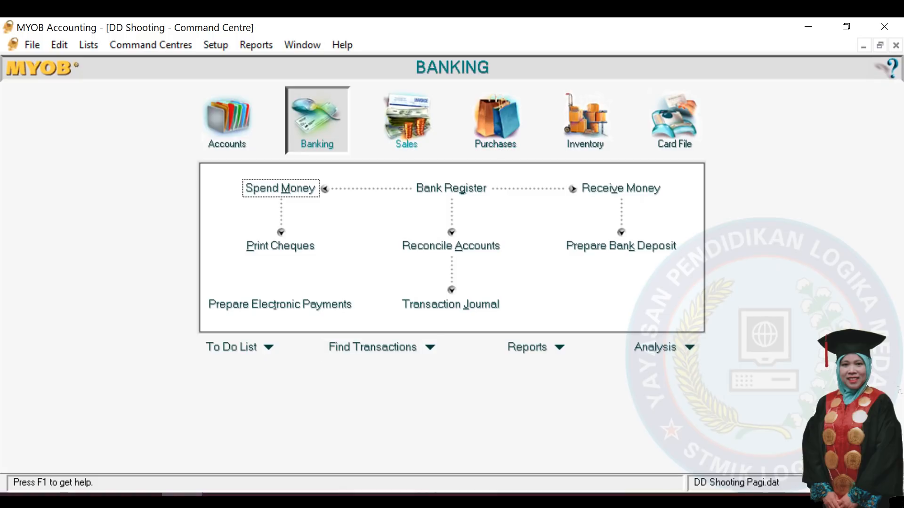
- Start a new sales invoice for the customer STMIK & AMIK LOGIKA
click(406, 122)
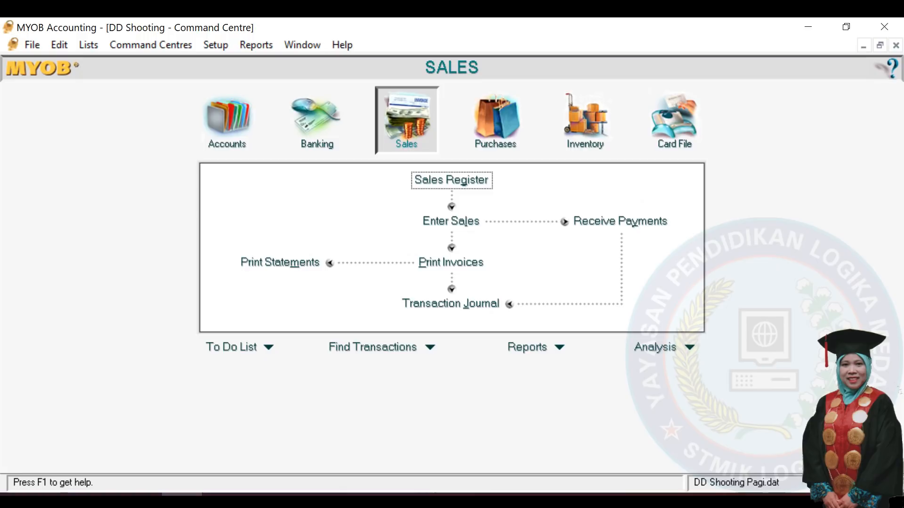
click(451, 221)
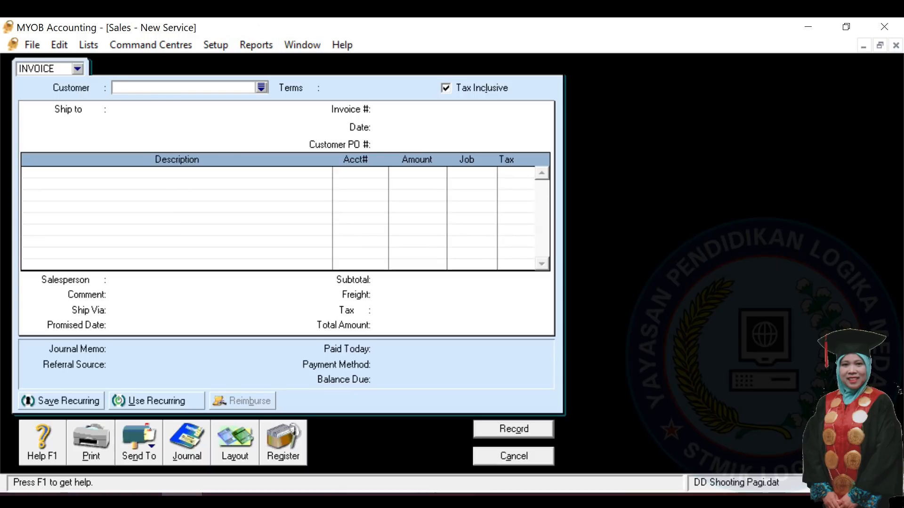
click(261, 88)
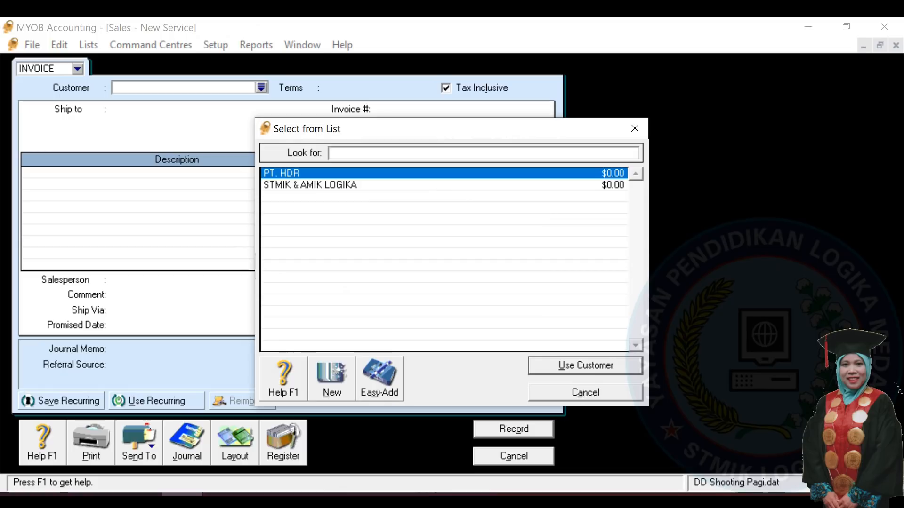
double_click(310, 185)
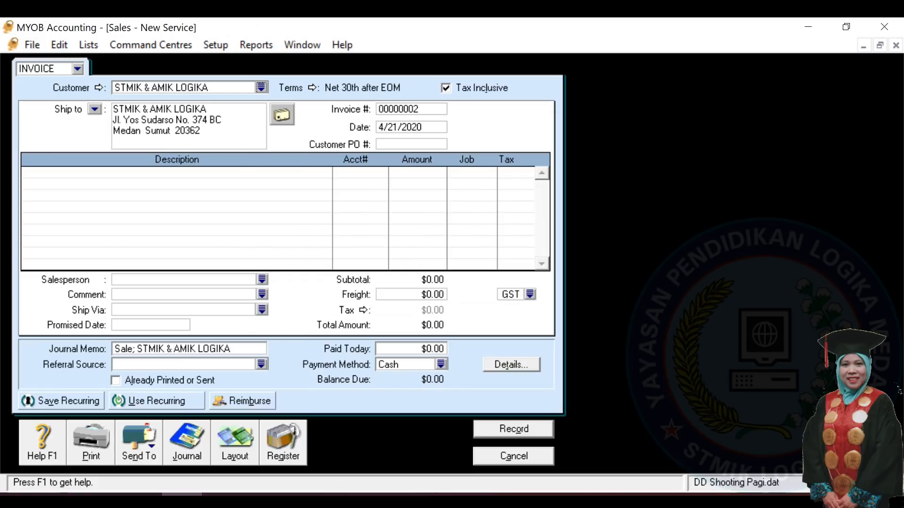
- Enter "Hasil jasa fotografi" as the invoice line description with account 4-1000 Pendapatan Jasa
click(177, 172)
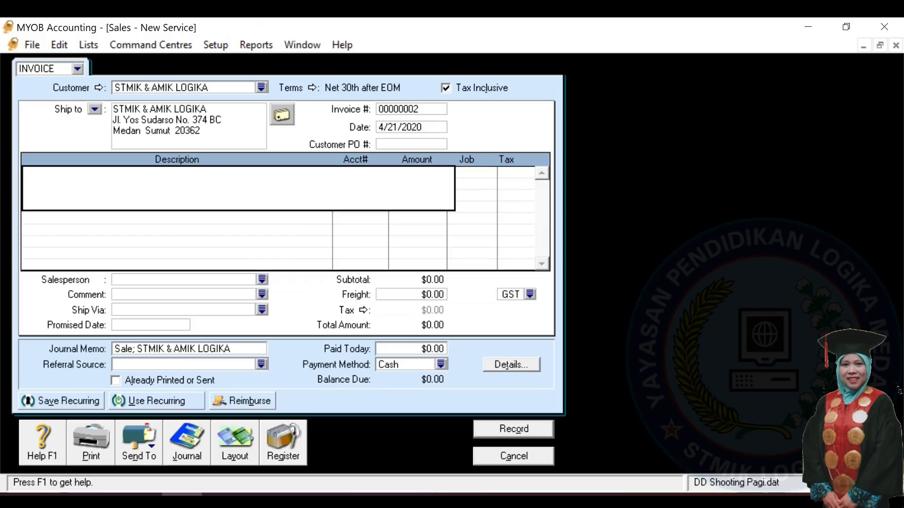
text(Hasil jasa fotografi)
click(335, 172)
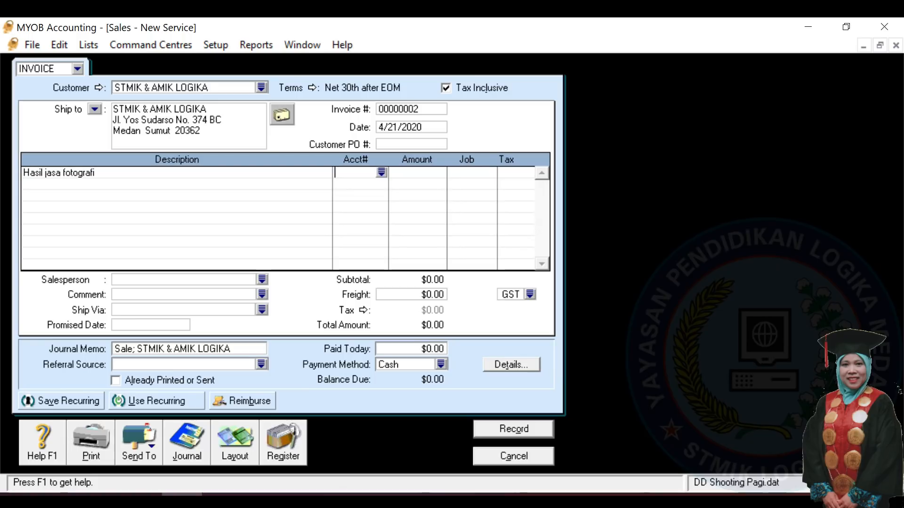
text(4)
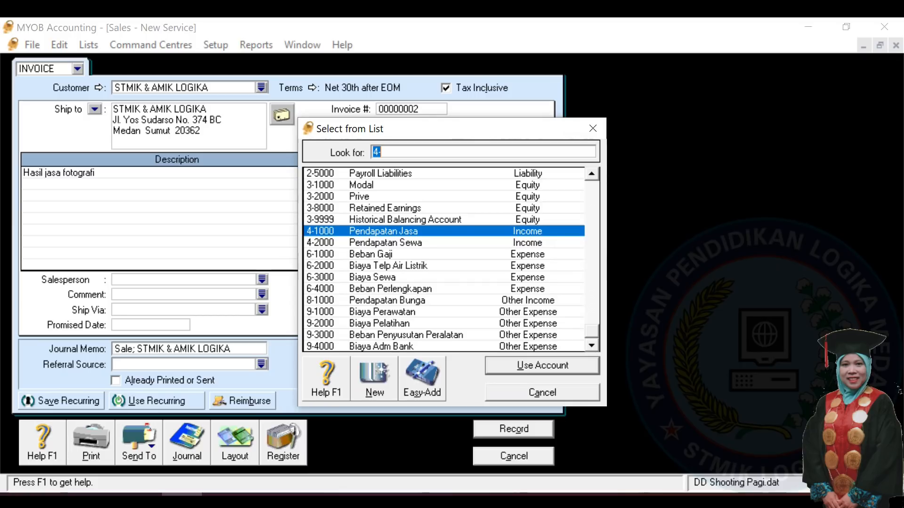
text(4-1000)
key(Return)
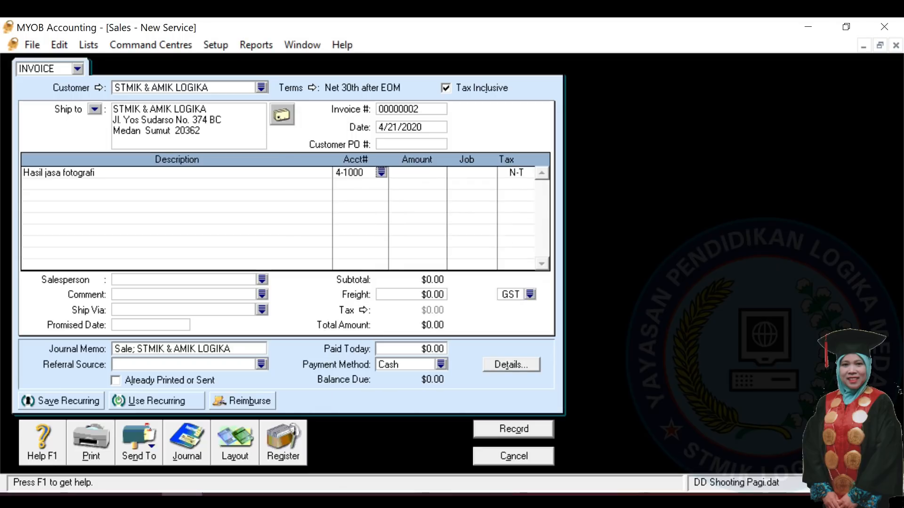
- Set the invoice line amount to 1,600,000 with 1,000,000 paid today, record the invoice and close the sales window
key(Tab)
text(1600000)
click(434, 349)
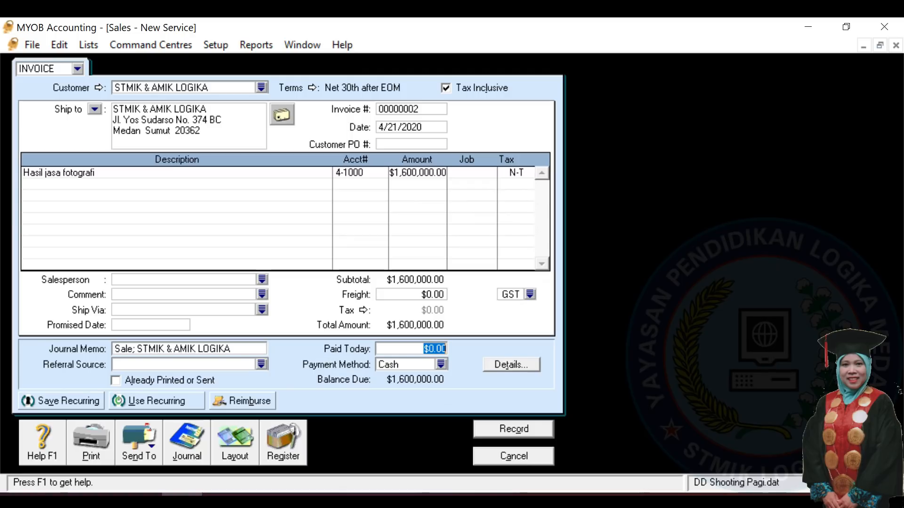
text(1000000)
key(Return)
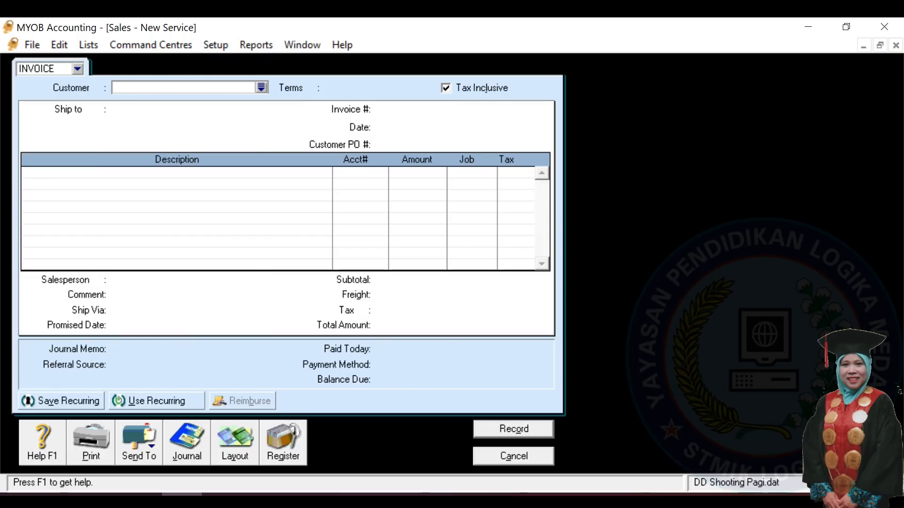
key(Escape)
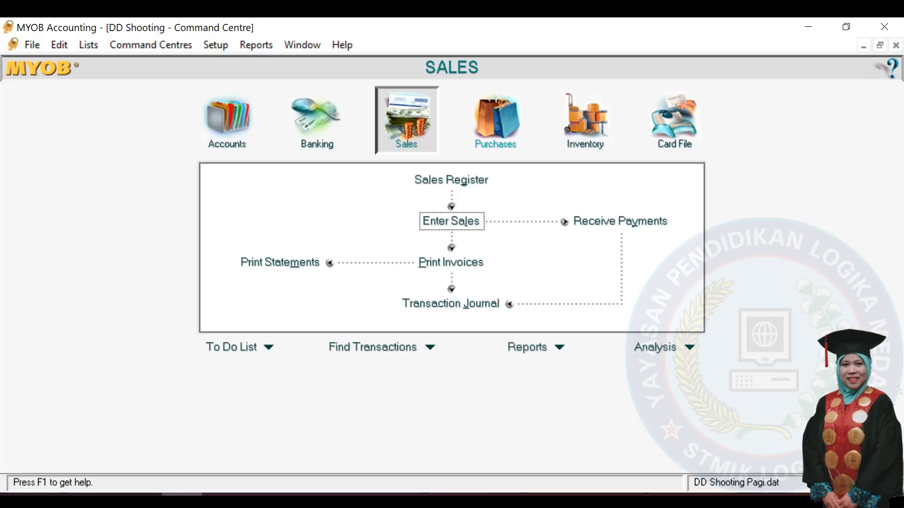
- Pay the full 150,000 rent bill owed to supplier "Pemilik gedung tempat usaha", record the payment and close Pay Bills
click(496, 121)
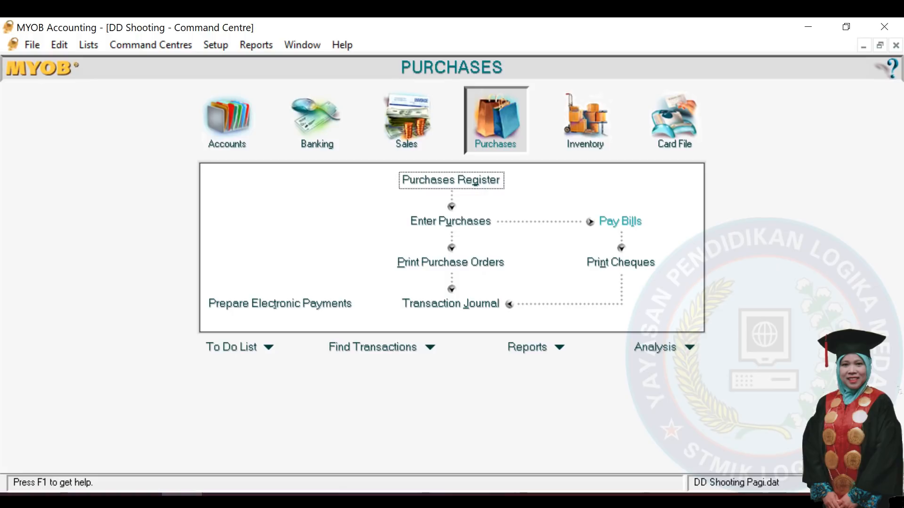
click(620, 221)
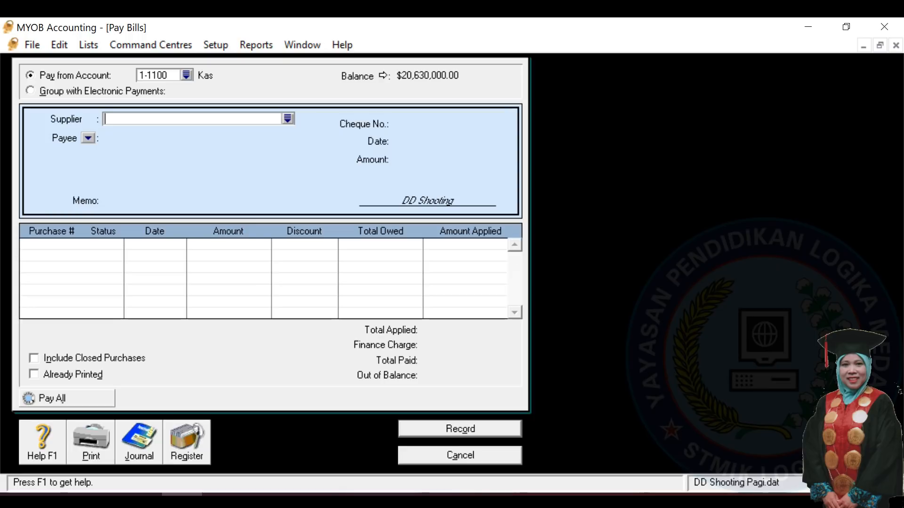
click(288, 118)
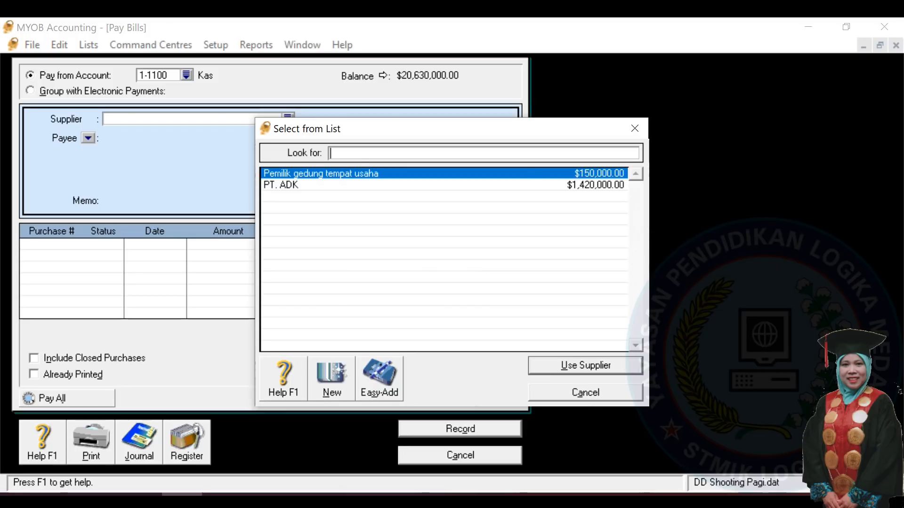
key(Return)
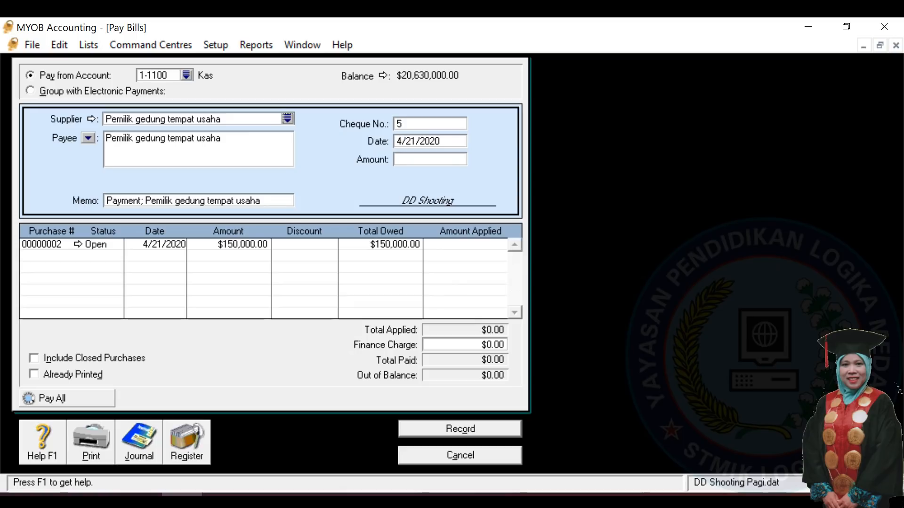
click(52, 398)
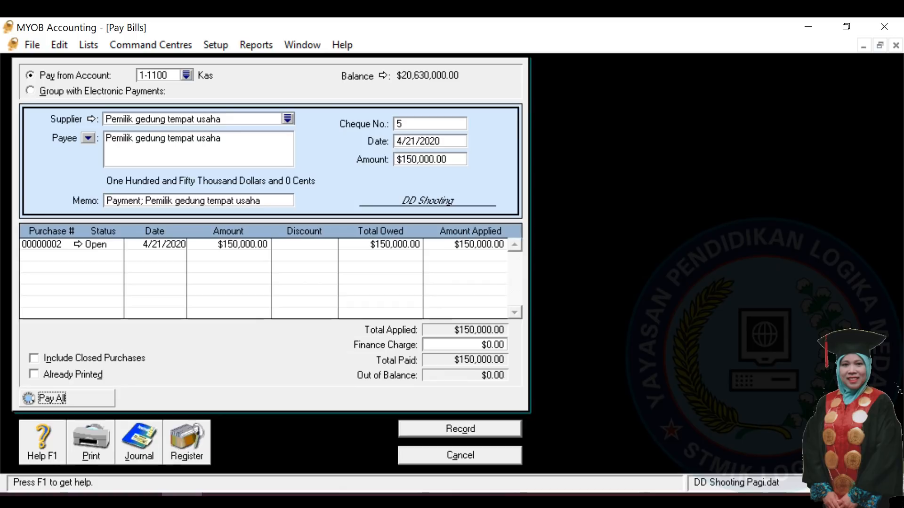
click(460, 428)
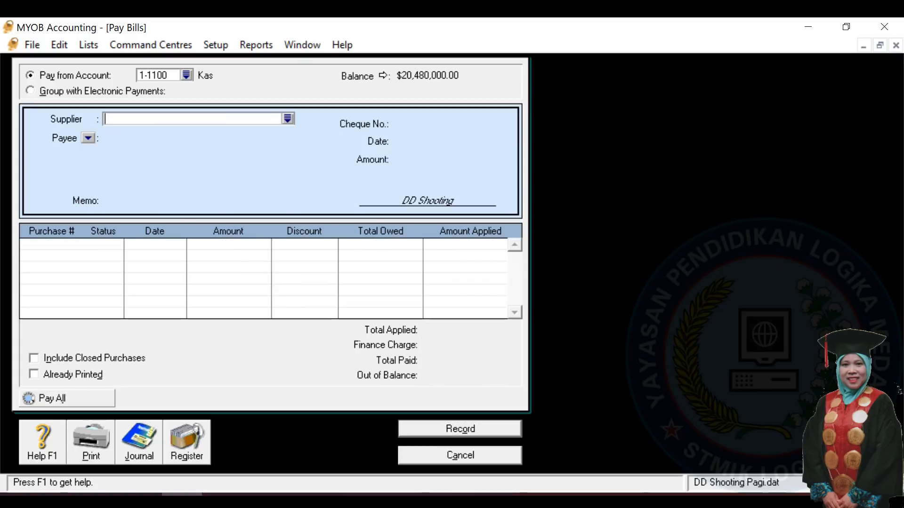
key(Escape)
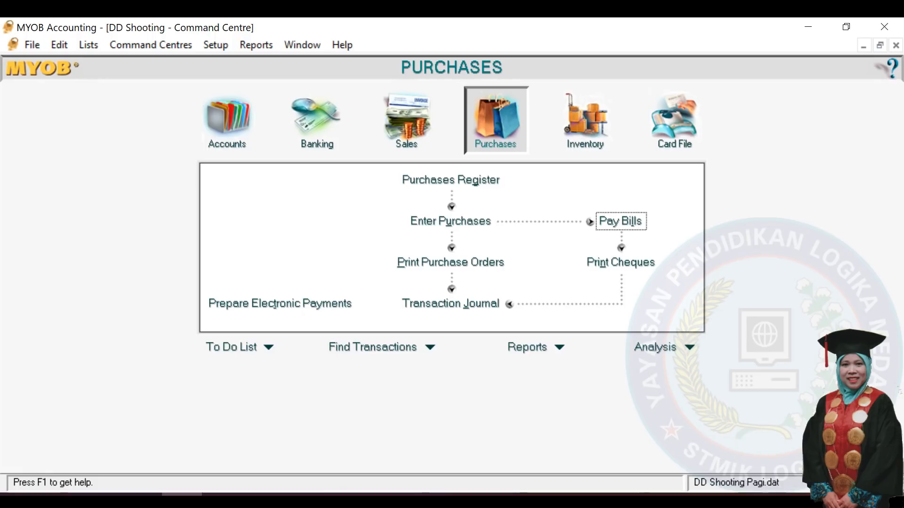
- Start a Spend Money transaction for the employee's card with memo "Pembayaran gaji"
click(316, 137)
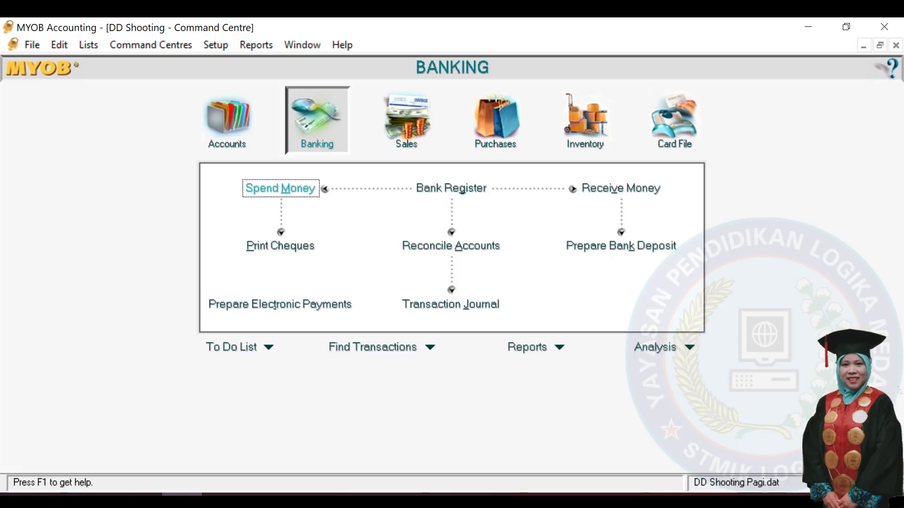
click(280, 188)
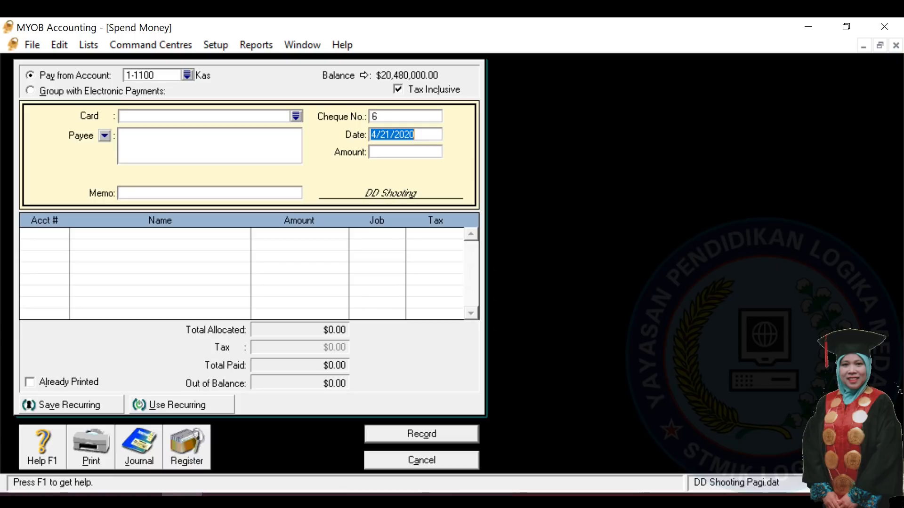
click(295, 116)
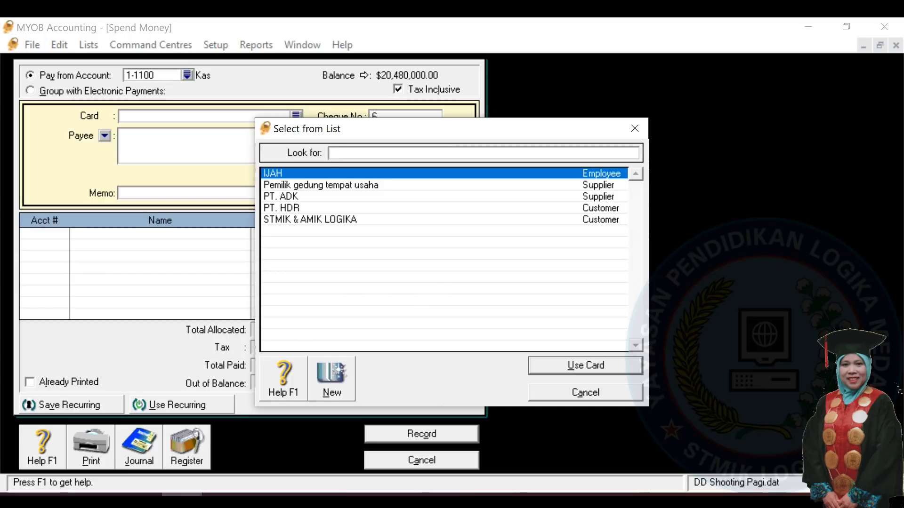
key(Return)
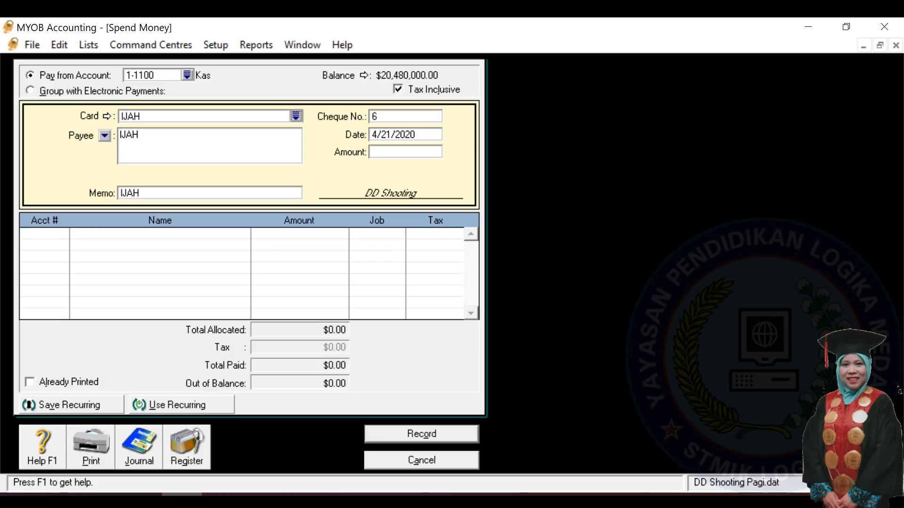
key(Tab)
key(Tab)
text(Pembayaran gaji)
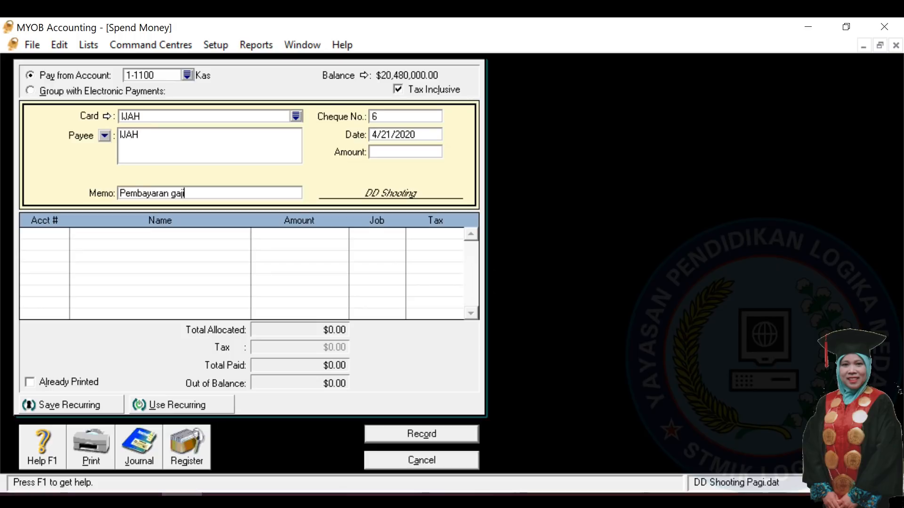
- Choose account 6-1000 Beban Gaji for the first allocation line of the salary payment
key(Tab)
key(Tab)
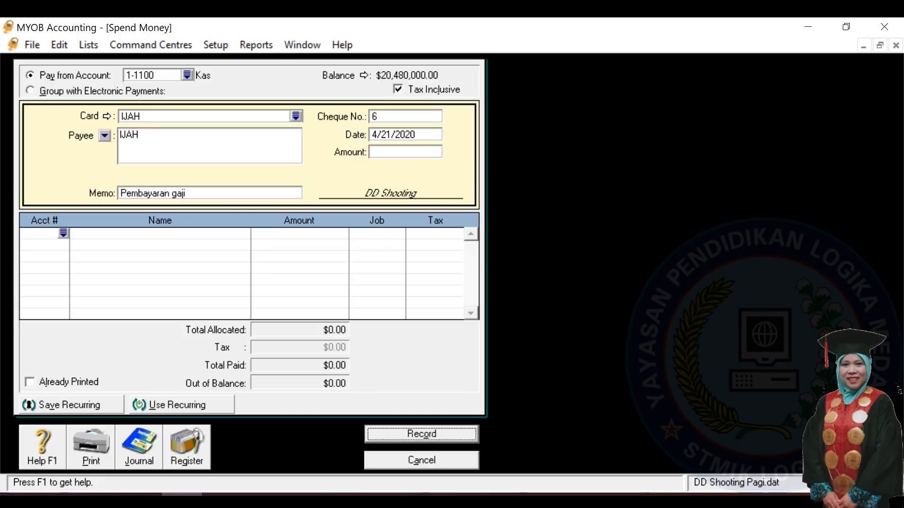
click(63, 233)
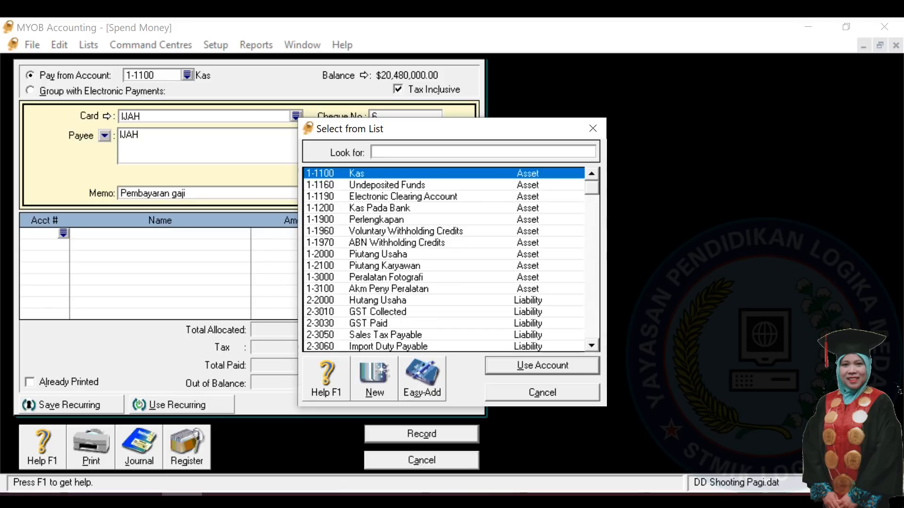
scroll(444, 260, down, 2)
scroll(444, 260, down, 3)
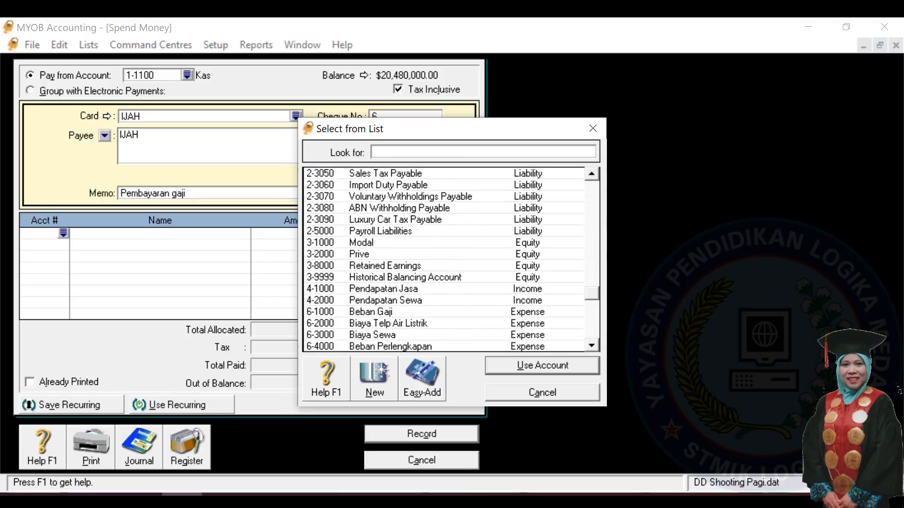
text(6-1000)
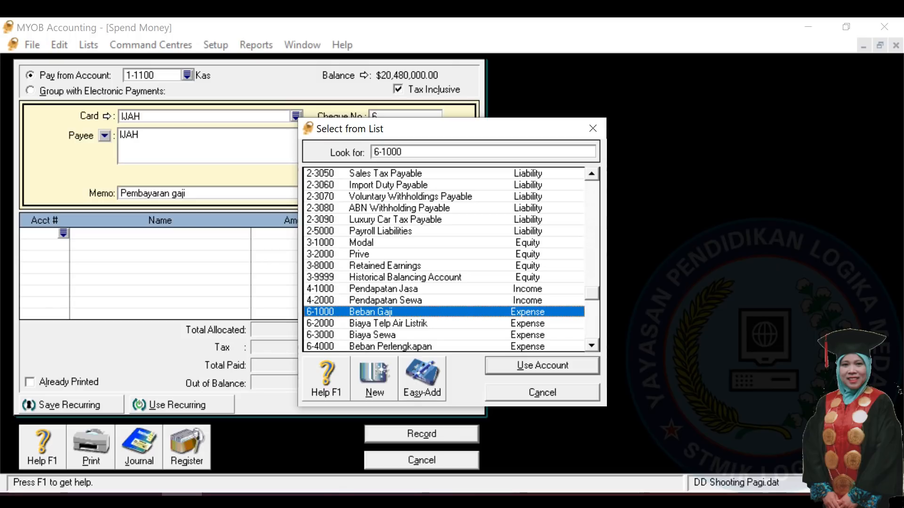
key(Return)
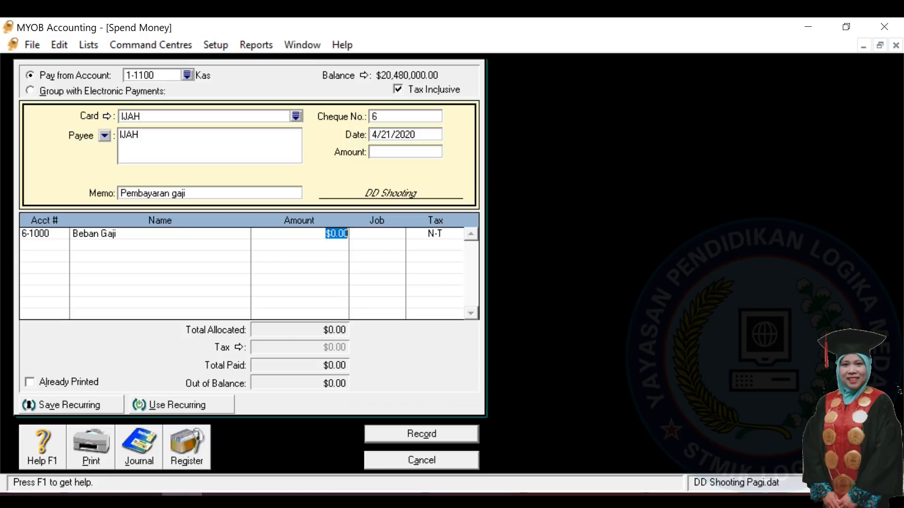
- Set the allocation and payment amount to 350,000, record the salary payment and close the Spend Money window
text(350)
text(000)
key(Tab)
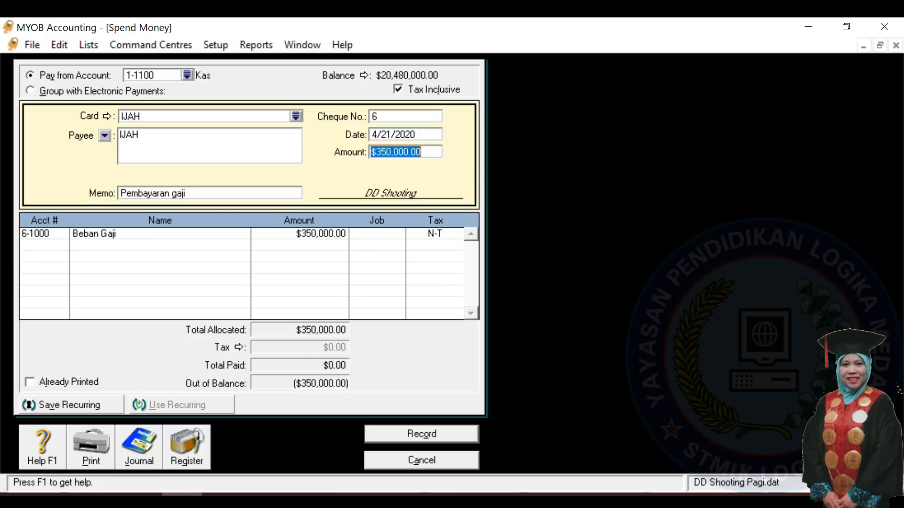
key(Return)
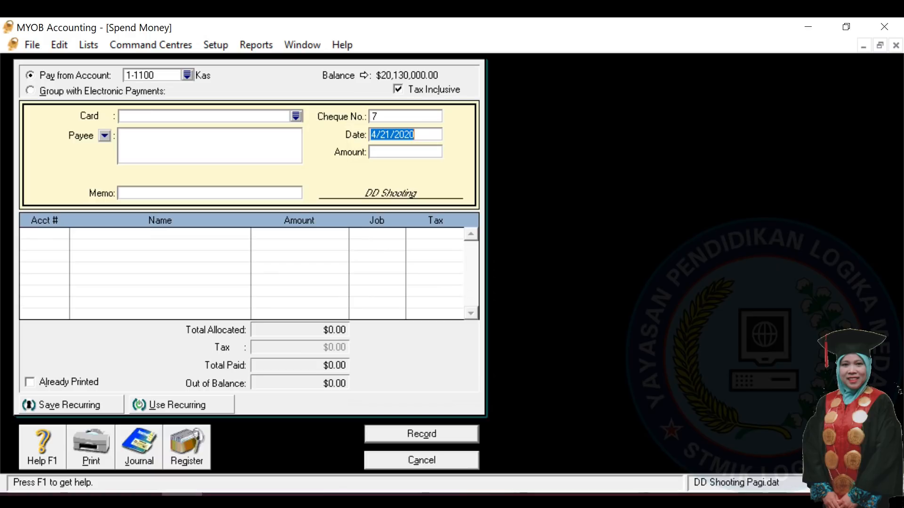
key(Escape)
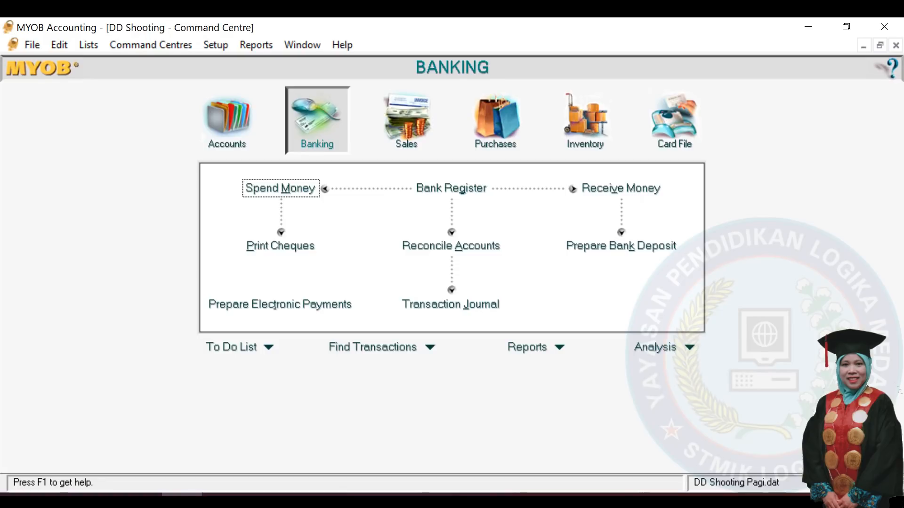